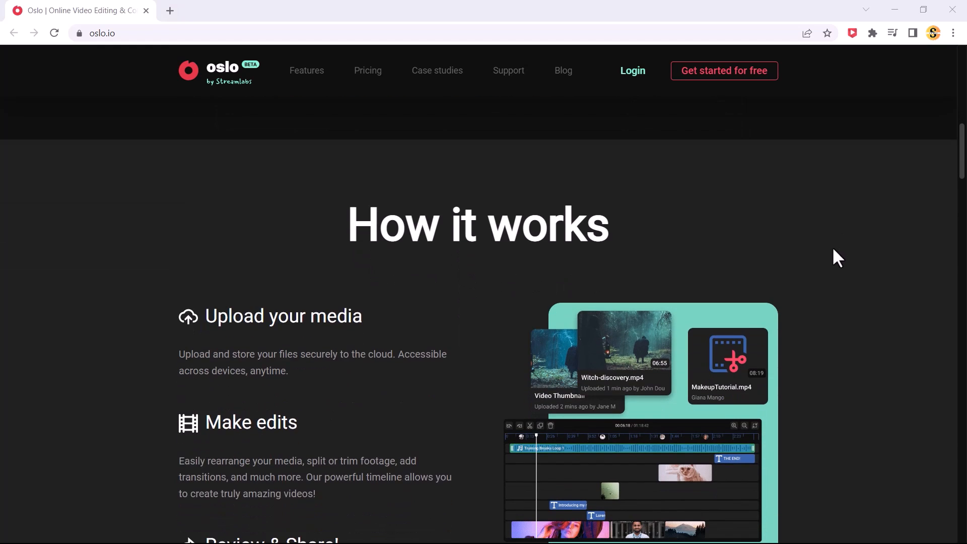
# Examine the Oslo homepage sections on how it works, editing and collaboration features, and reasons to use it
pyautogui.scroll(-1, 788, 241)
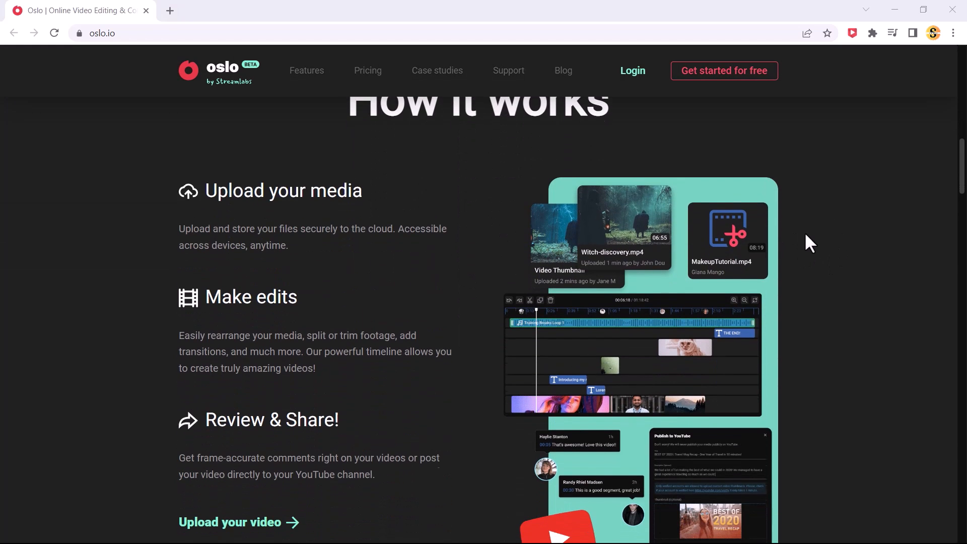
pyautogui.scroll(-9, 853, 318)
pyautogui.scroll(-1, 851, 315)
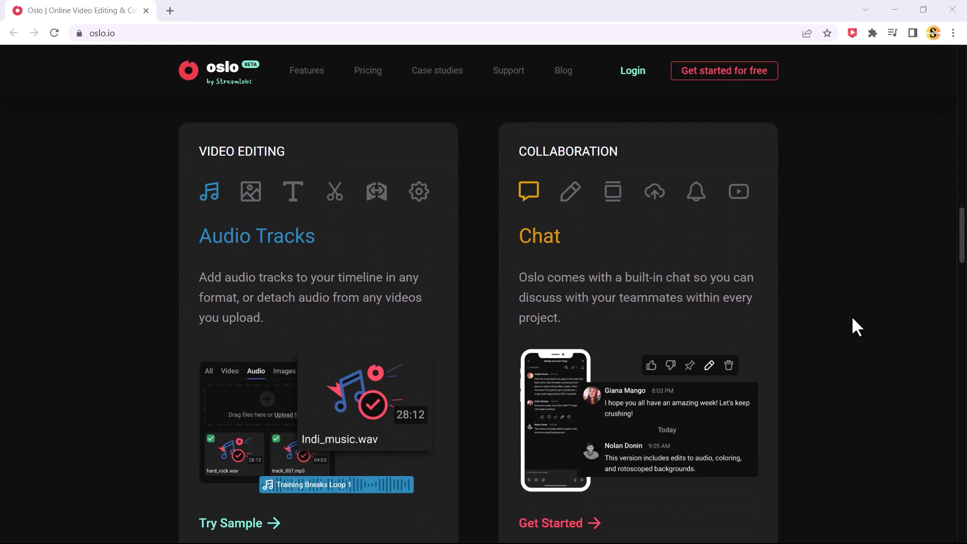
pyautogui.scroll(-8, 851, 315)
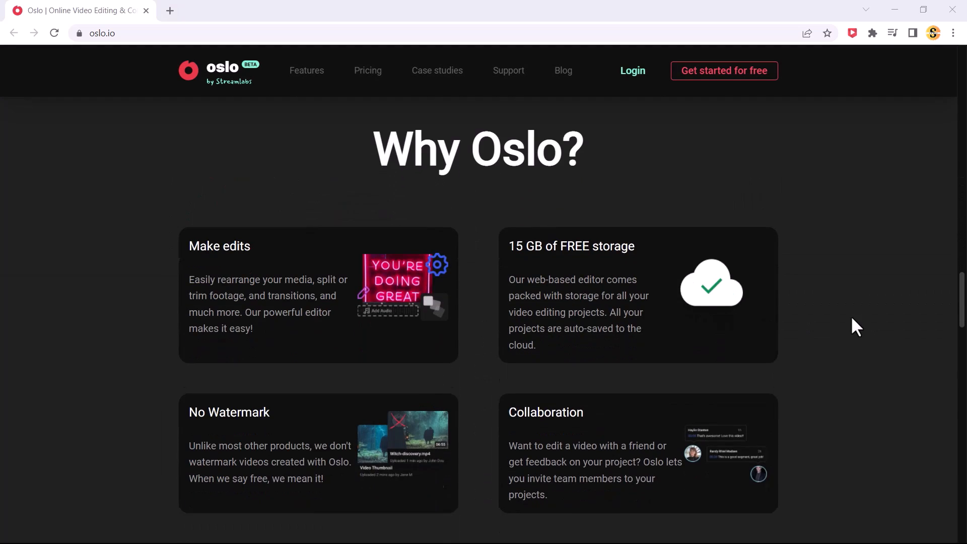
pyautogui.scroll(-12, 852, 318)
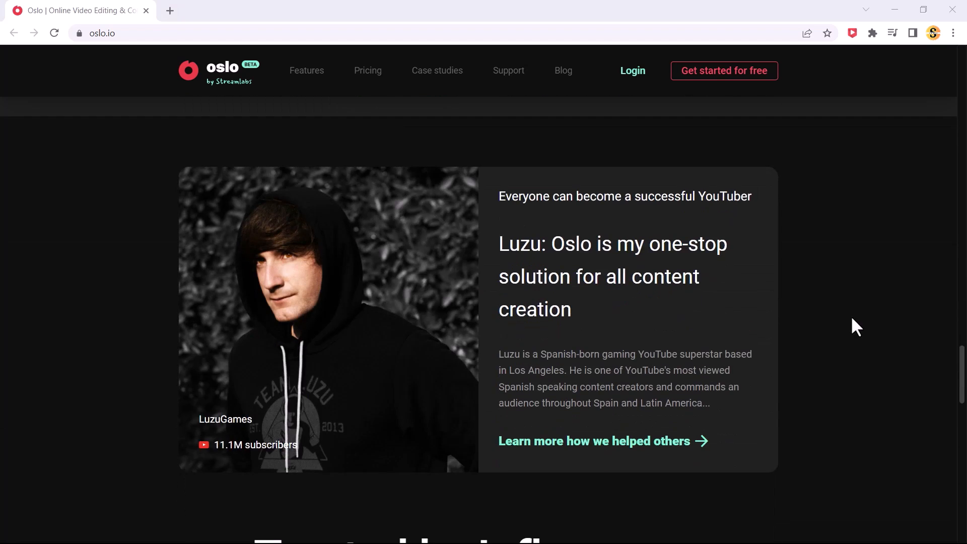
pyautogui.scroll(20, 856, 326)
pyautogui.scroll(20, 856, 327)
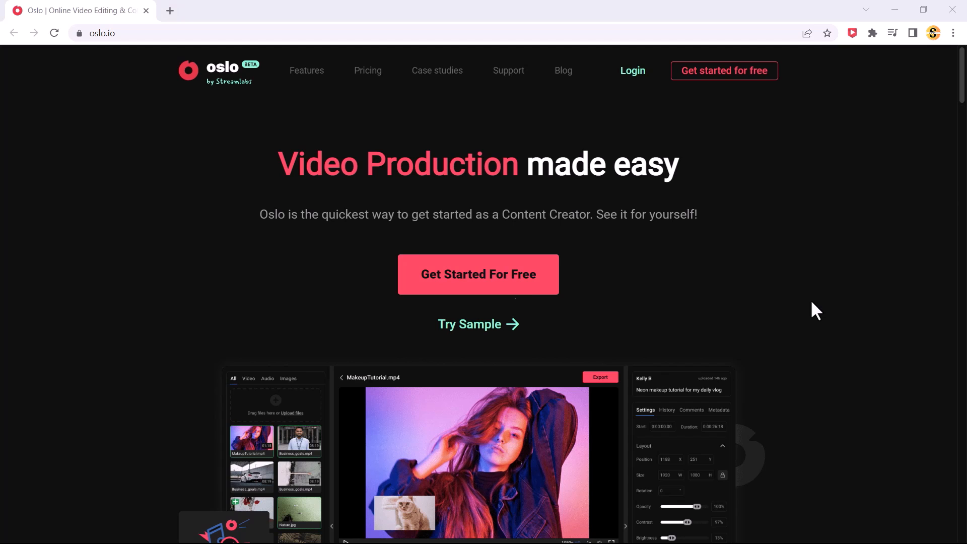
# Start using Oslo for free and create a new video project named "Demo Video"
pyautogui.click(521, 288)
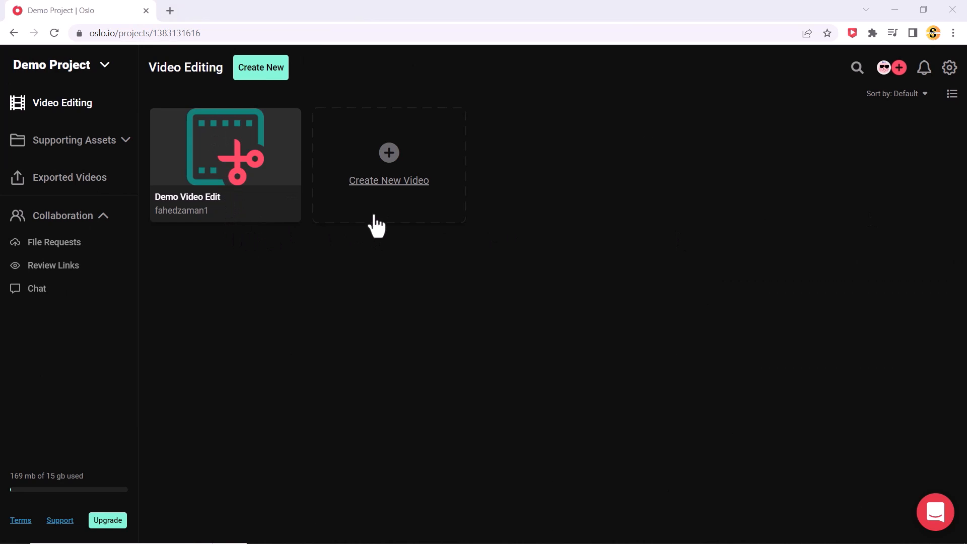
pyautogui.click(394, 182)
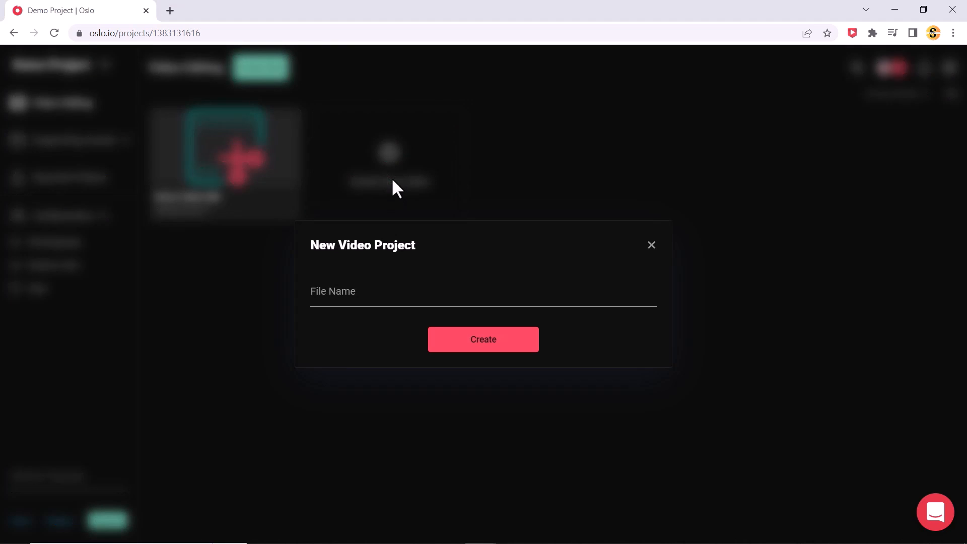
pyautogui.write('Demo Video')
pyautogui.click(466, 340)
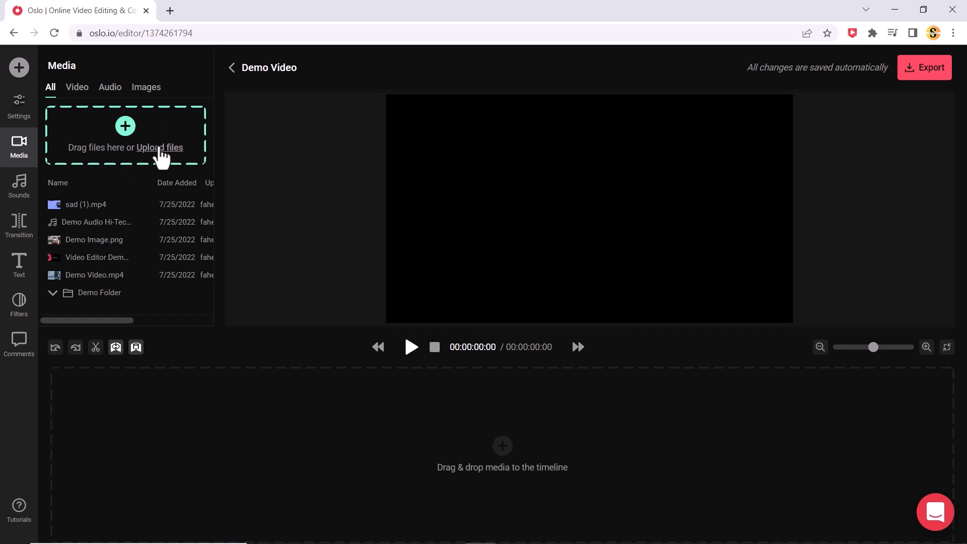
# Upload sad (1) and Dale_Steyn1+5_vol2_alpha (1) from the Downloads folder, and place sad (1).mp4 at the start of the timeline
pyautogui.click(160, 149)
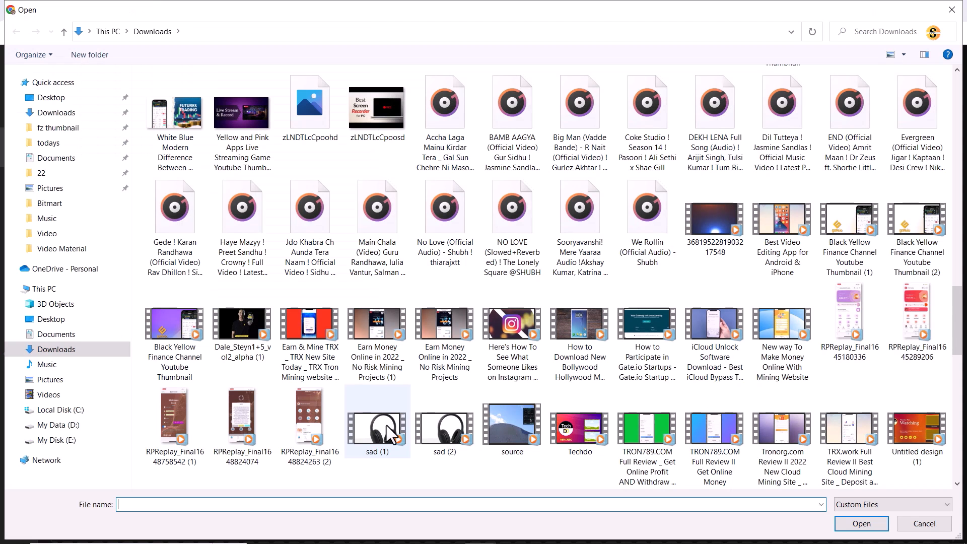
pyautogui.click(387, 431)
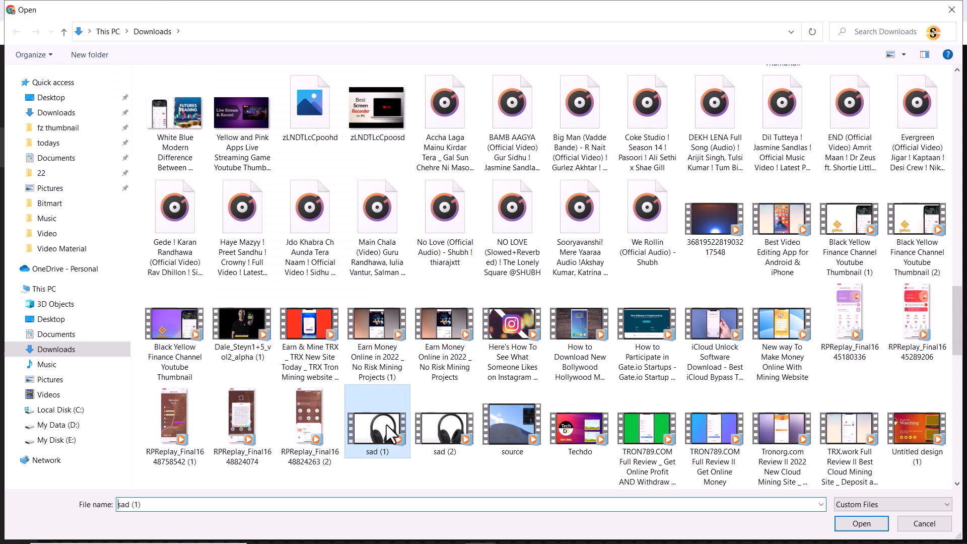
pyautogui.keyDown('ctrl'); pyautogui.click(261, 343); pyautogui.keyUp('ctrl')
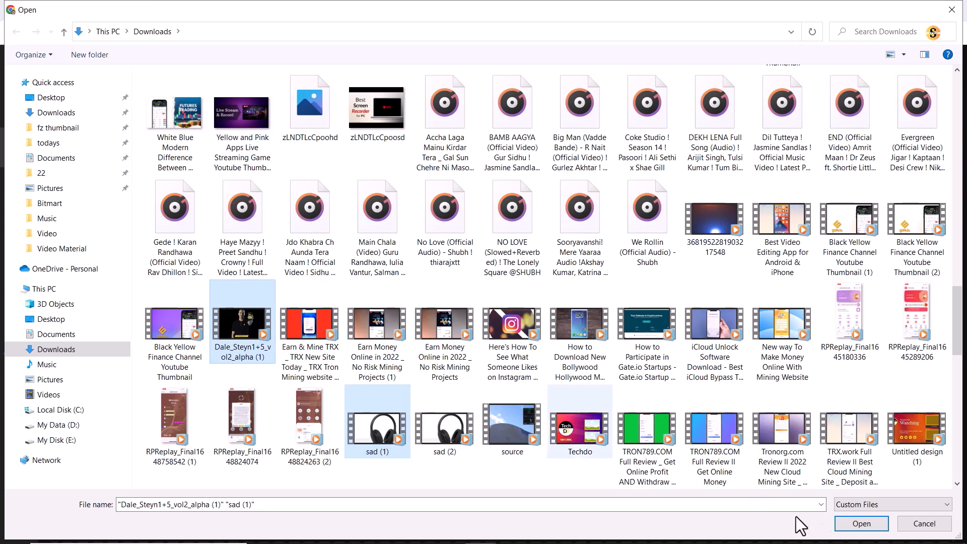
pyautogui.click(859, 524)
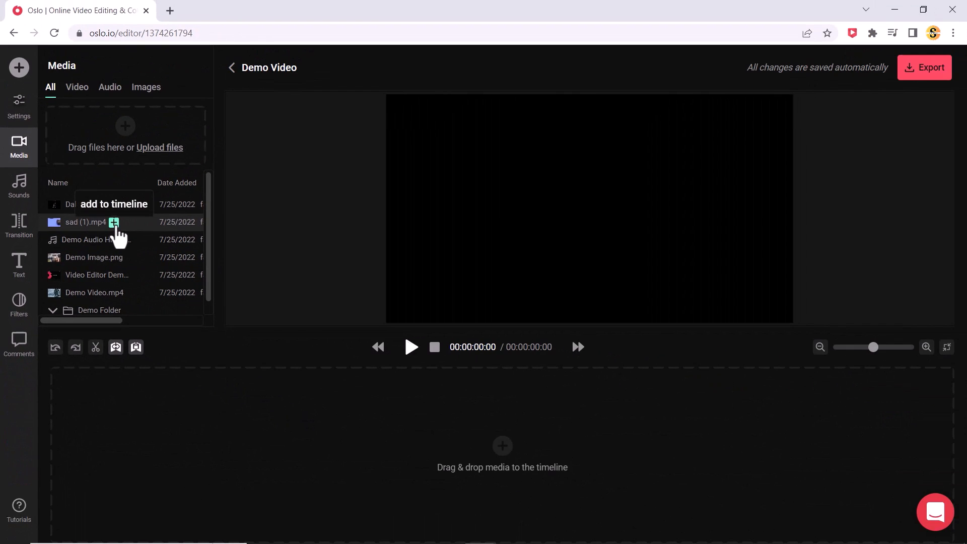
pyautogui.moveTo(112, 385); pyautogui.dragTo(134, 403)
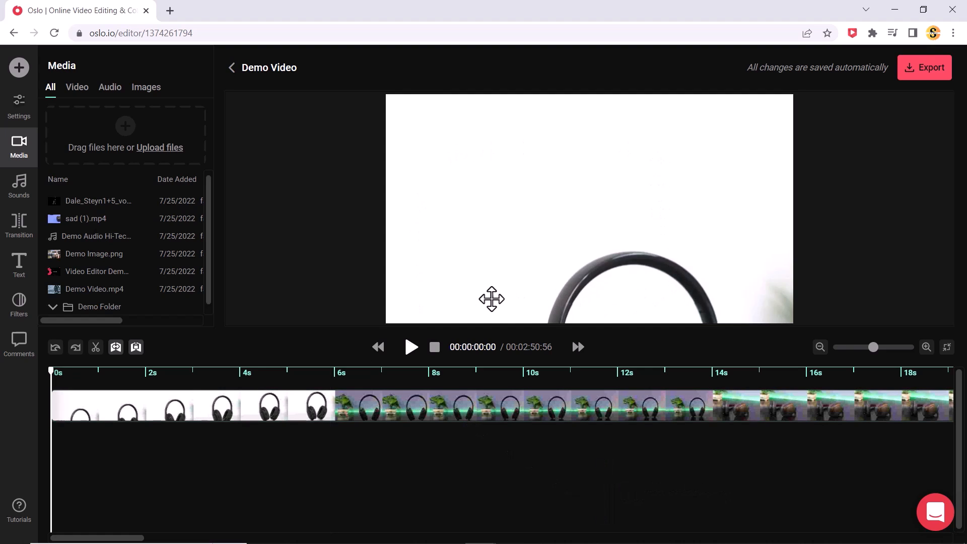
# Scrub through the opening seconds of sad (1).mp4 and play the clip back from the start of the timeline
pyautogui.click(122, 379)
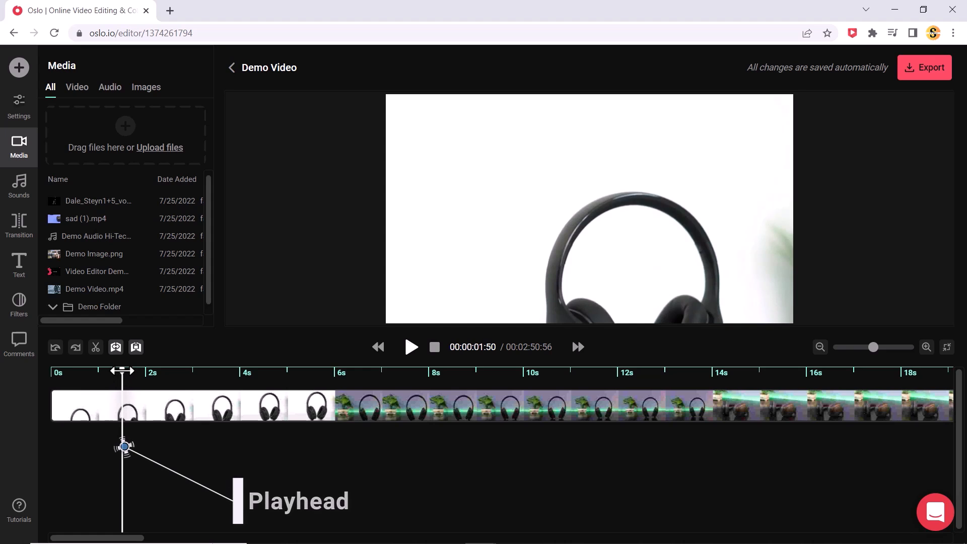
pyautogui.moveTo(122, 371); pyautogui.dragTo(235, 378)
pyautogui.click(396, 378)
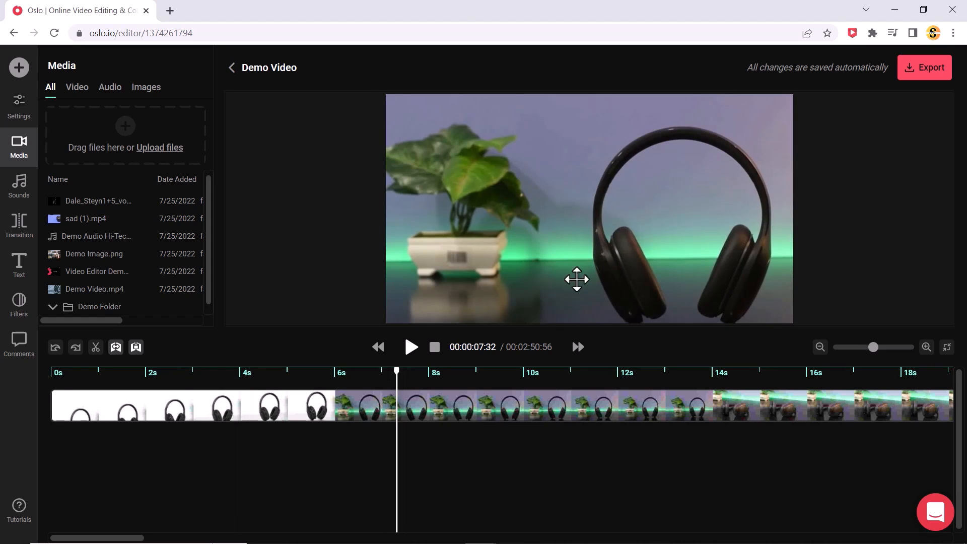
pyautogui.click(57, 374)
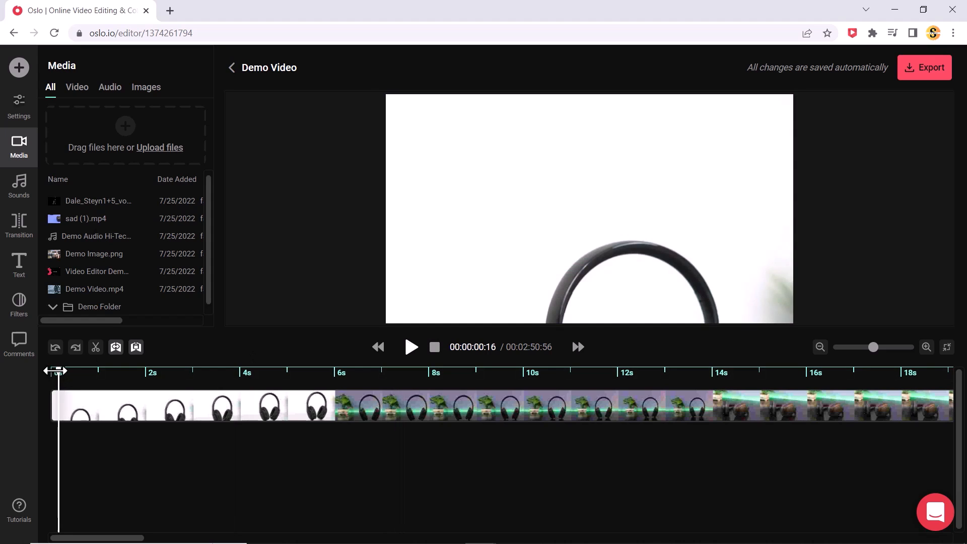
pyautogui.moveTo(58, 371); pyautogui.dragTo(51, 371)
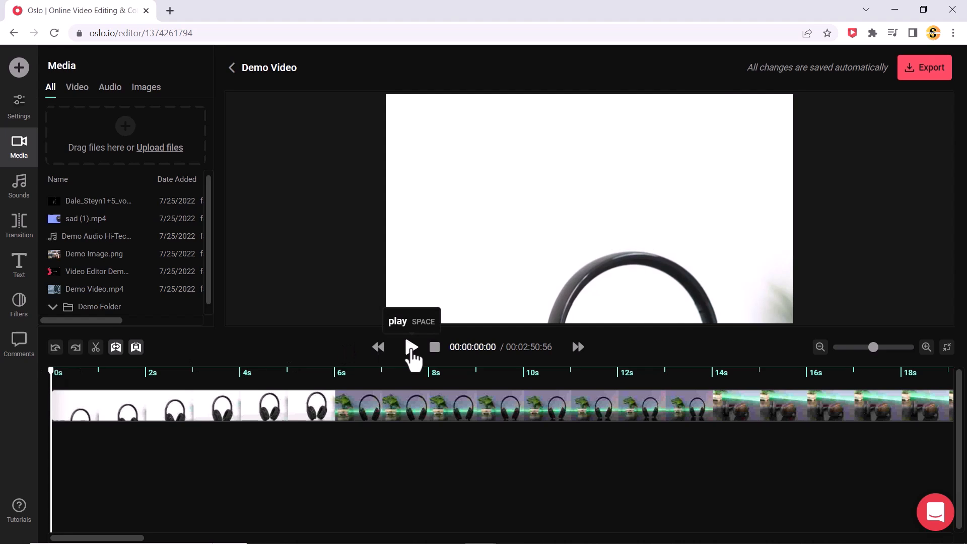
pyautogui.click(412, 348)
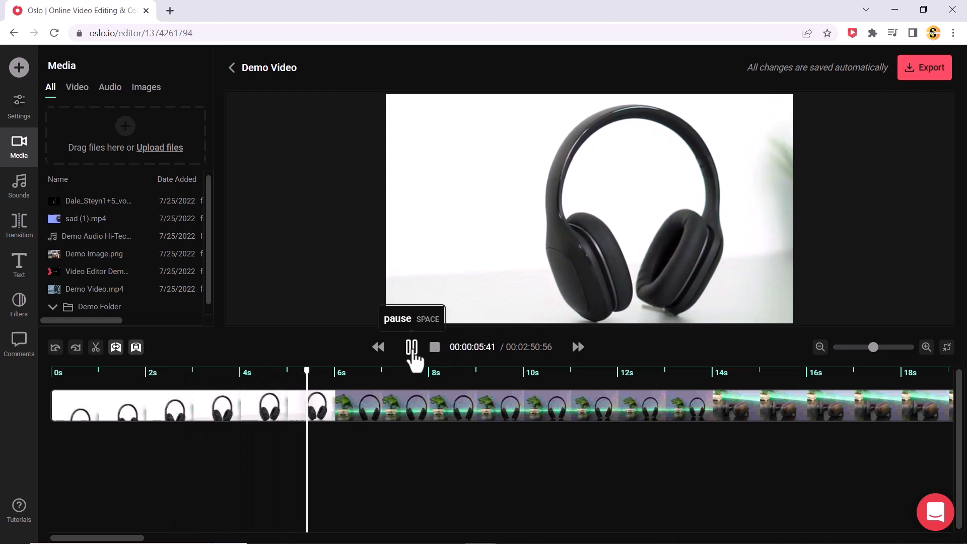
pyautogui.click(411, 347)
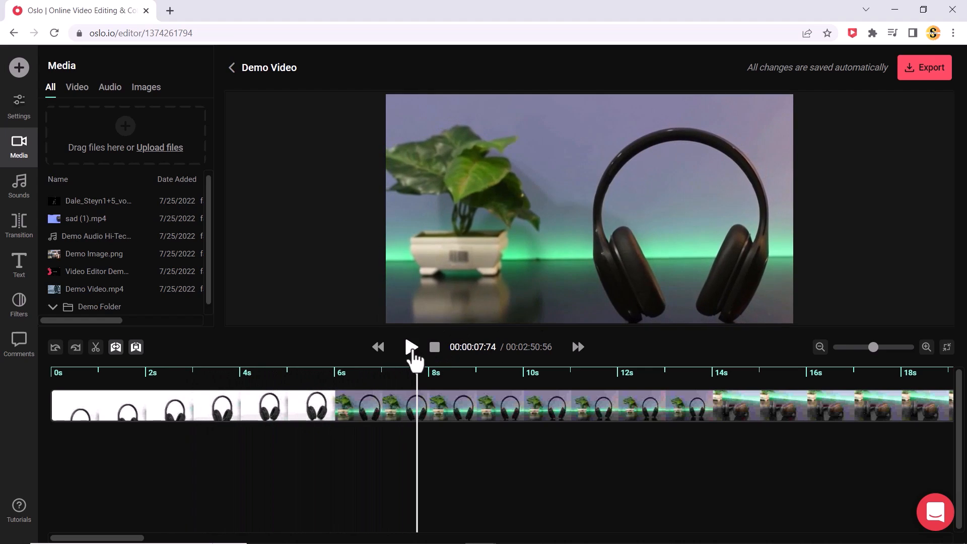
# Add the uploaded Dale_Steyn clip to the timeline directly after sad (1).mp4
pyautogui.moveTo(873, 347); pyautogui.dragTo(838, 347)
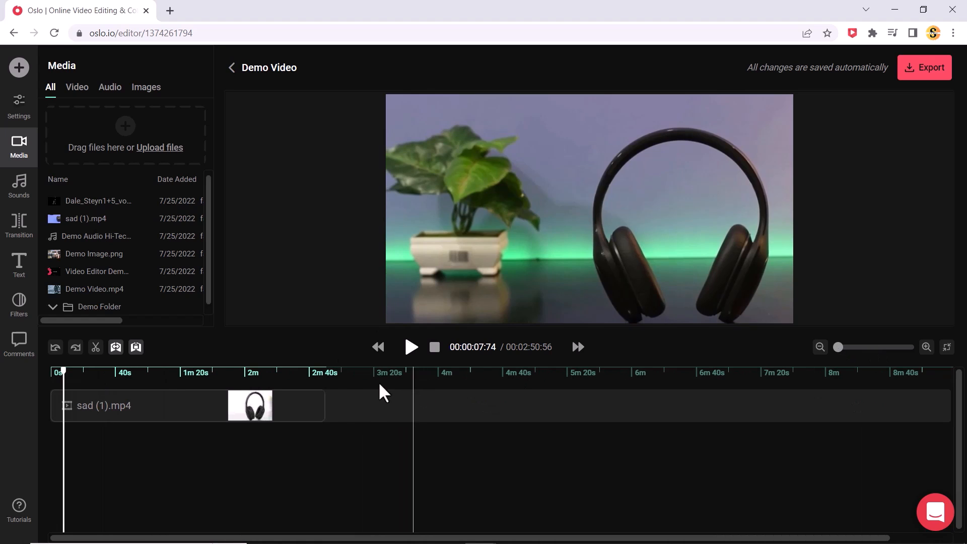
pyautogui.click(333, 381)
pyautogui.moveTo(78, 201); pyautogui.dragTo(327, 407)
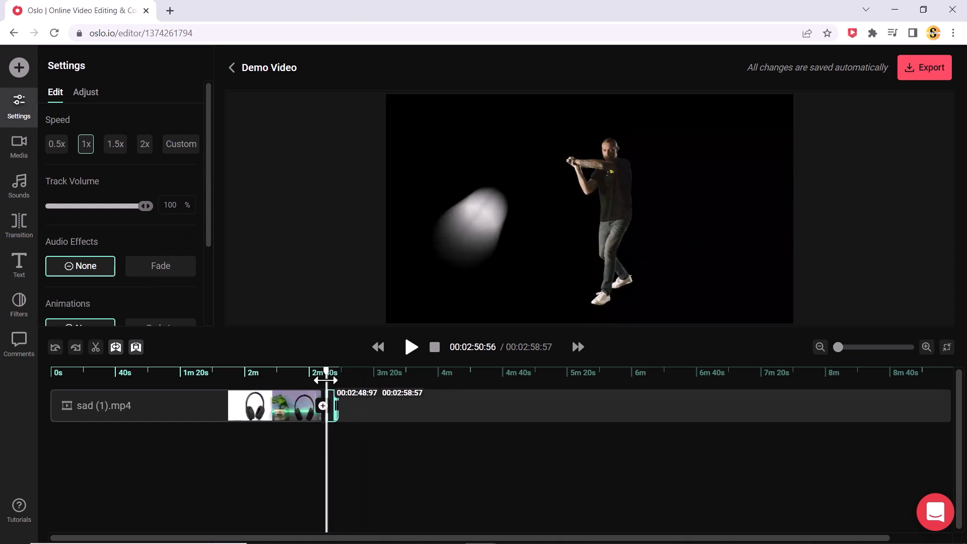
# Trim the end of the Dale_Steyn clip so the timeline finishes at about 2:55.75
pyautogui.moveTo(325, 371); pyautogui.dragTo(316, 371)
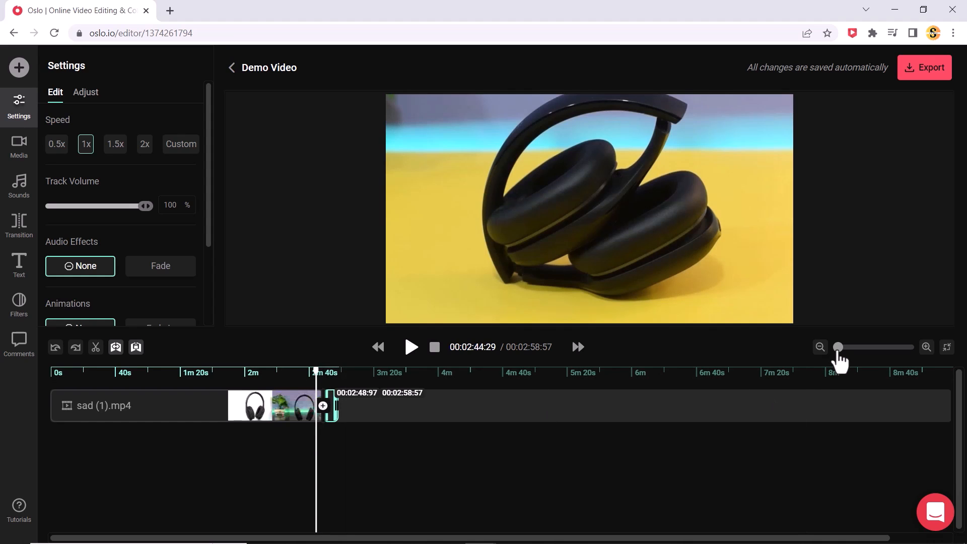
pyautogui.moveTo(838, 351); pyautogui.dragTo(838, 352)
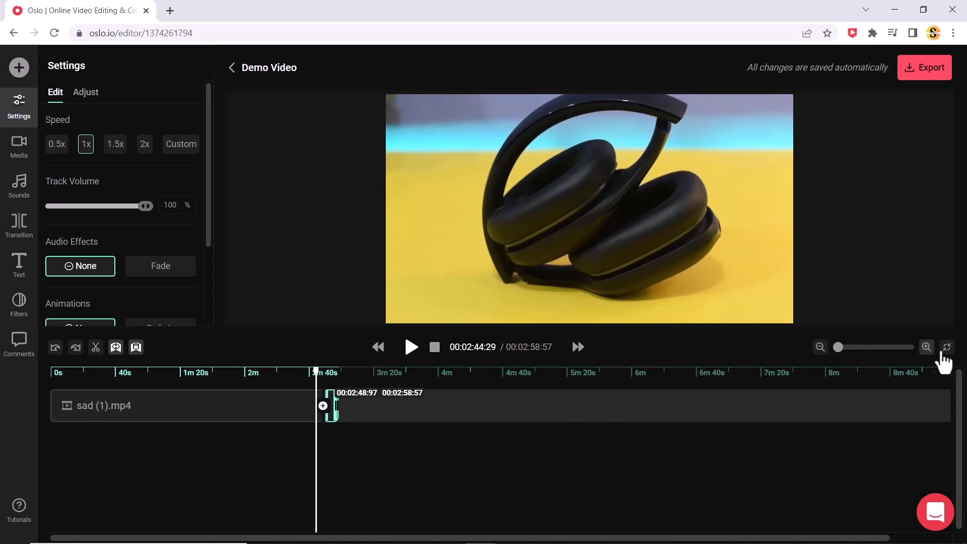
pyautogui.click(926, 347)
pyautogui.click(926, 348)
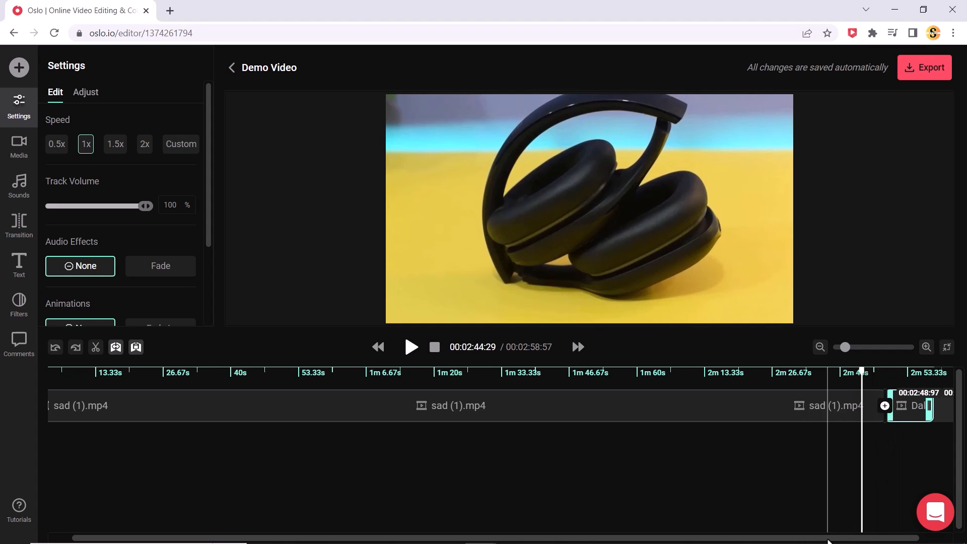
pyautogui.hscroll(2, 872, 524)
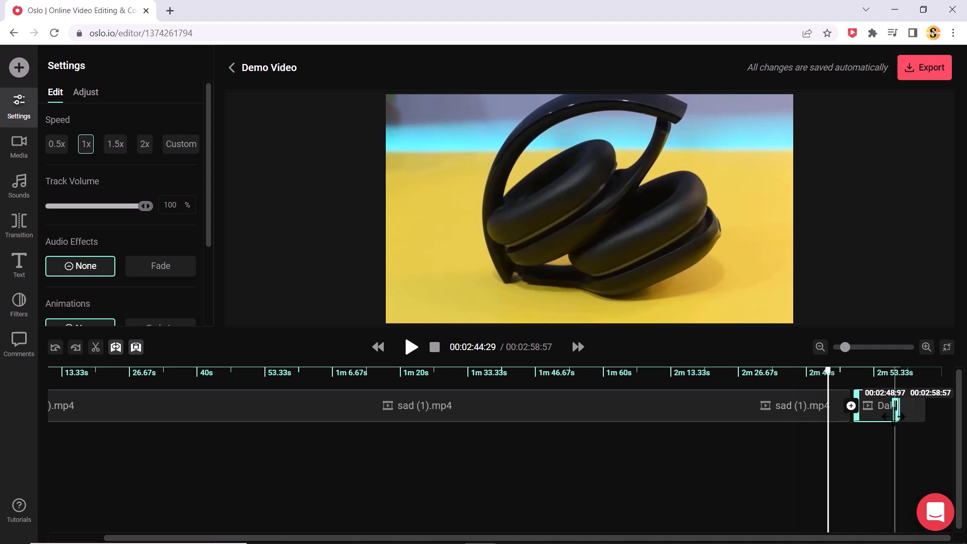
pyautogui.click(869, 407)
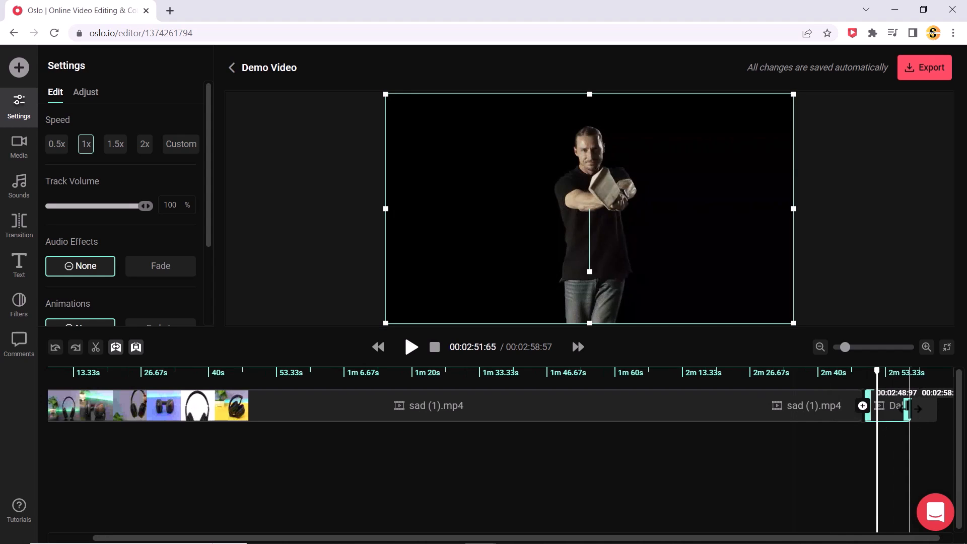
pyautogui.moveTo(907, 406); pyautogui.dragTo(898, 407)
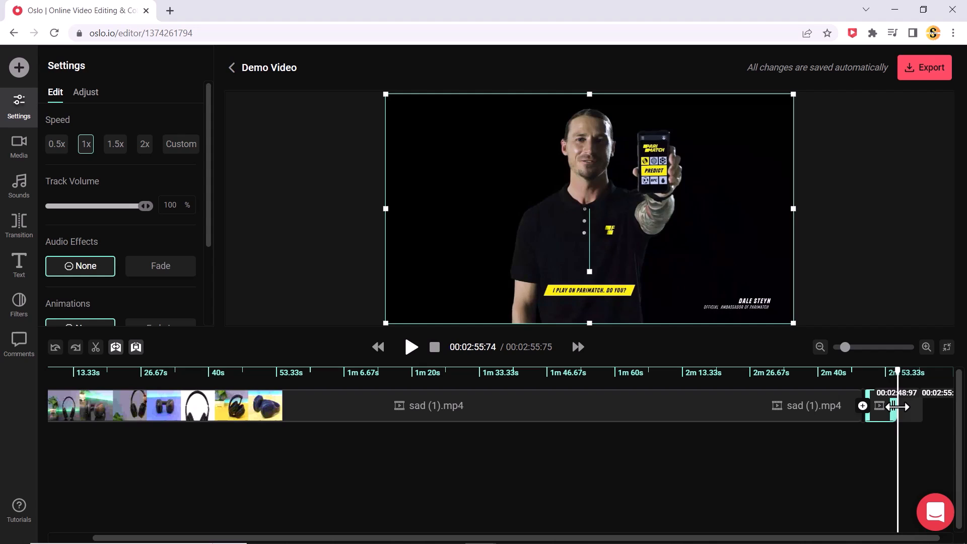
# Look through the transition list for the sad (1).mp4 clip and play back the join between the two clips from about 2:47
pyautogui.click(866, 417)
pyautogui.click(732, 418)
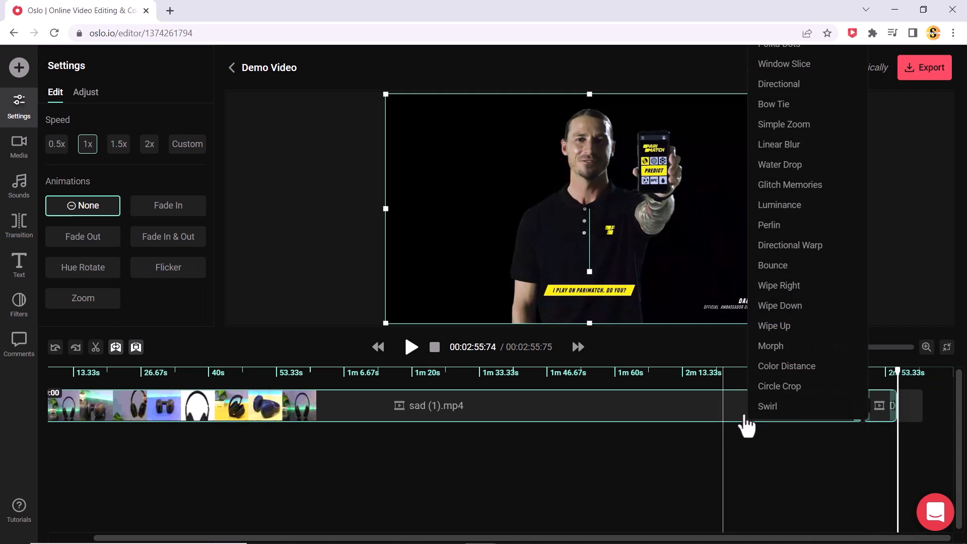
pyautogui.click(766, 456)
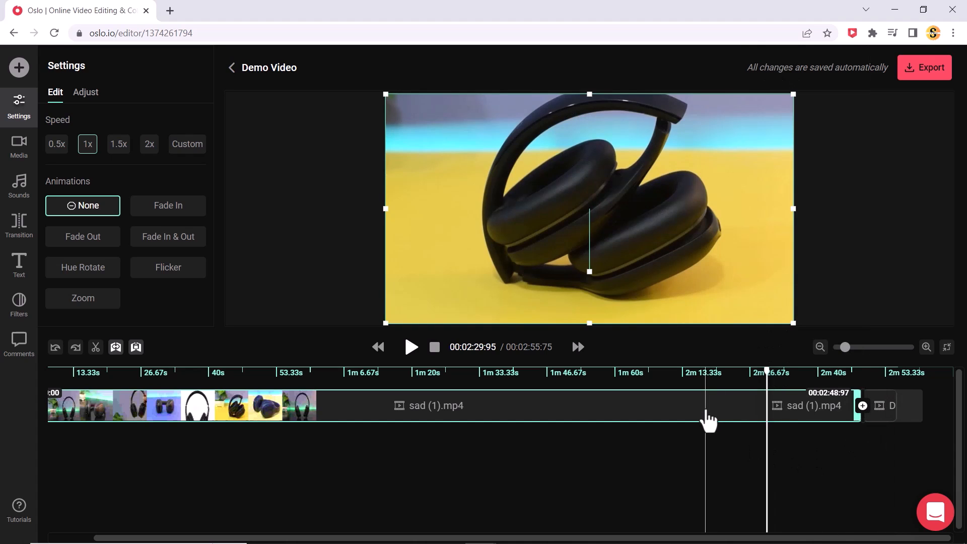
pyautogui.click(154, 380)
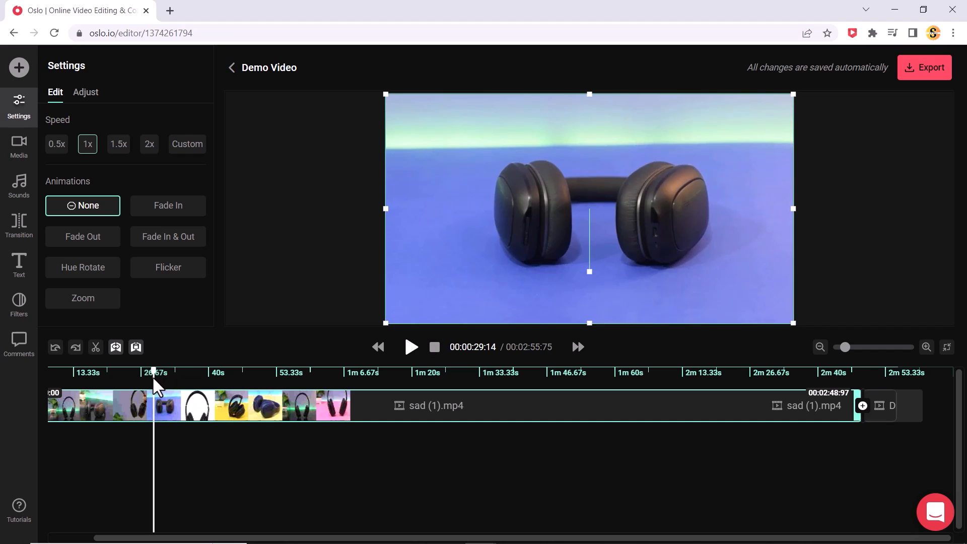
pyautogui.click(853, 382)
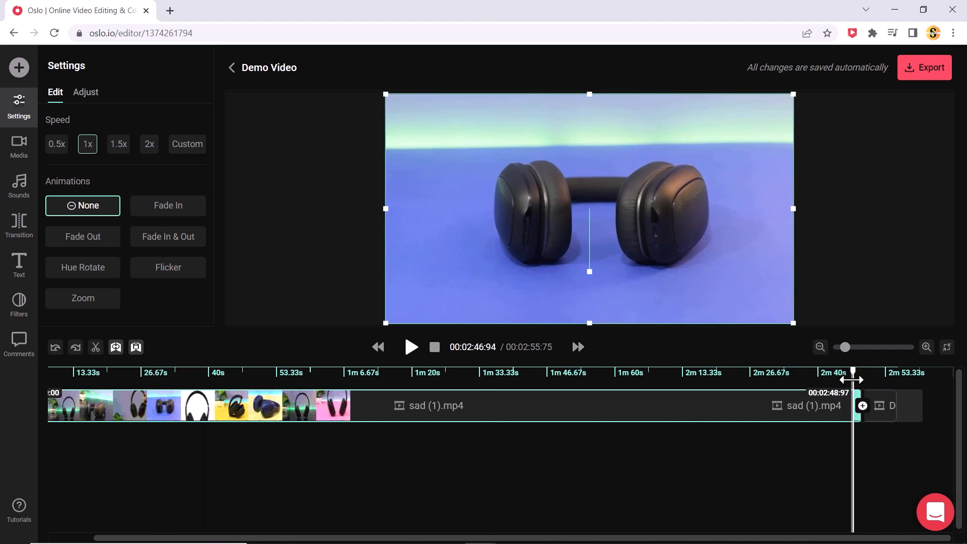
pyautogui.press('space')
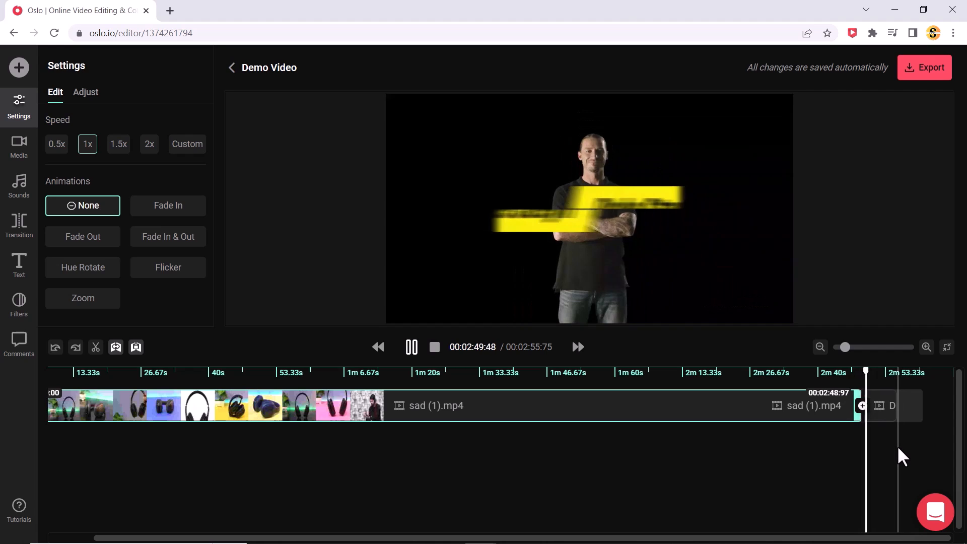
pyautogui.press('space')
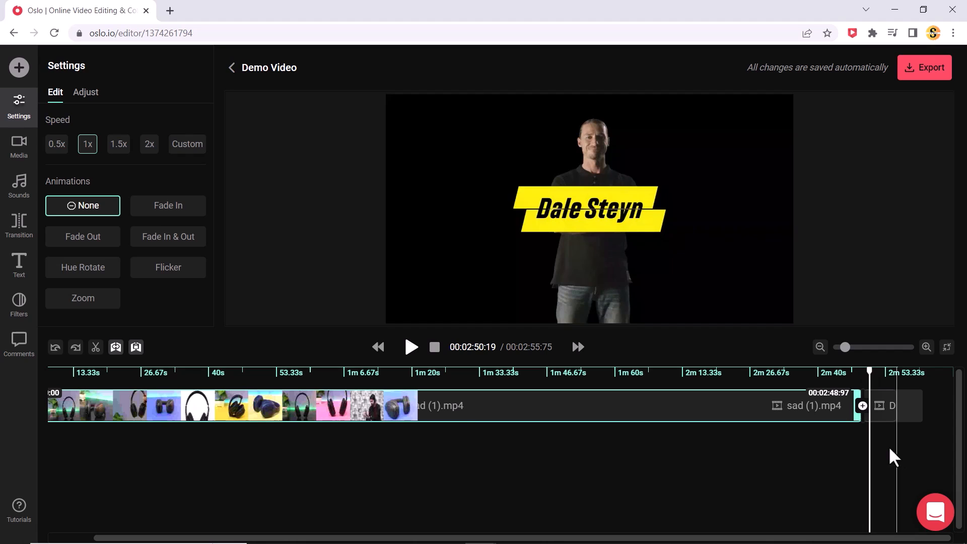
# Split the sad (1).mp4 clip on the timeline at 1:09.08
pyautogui.click(353, 387)
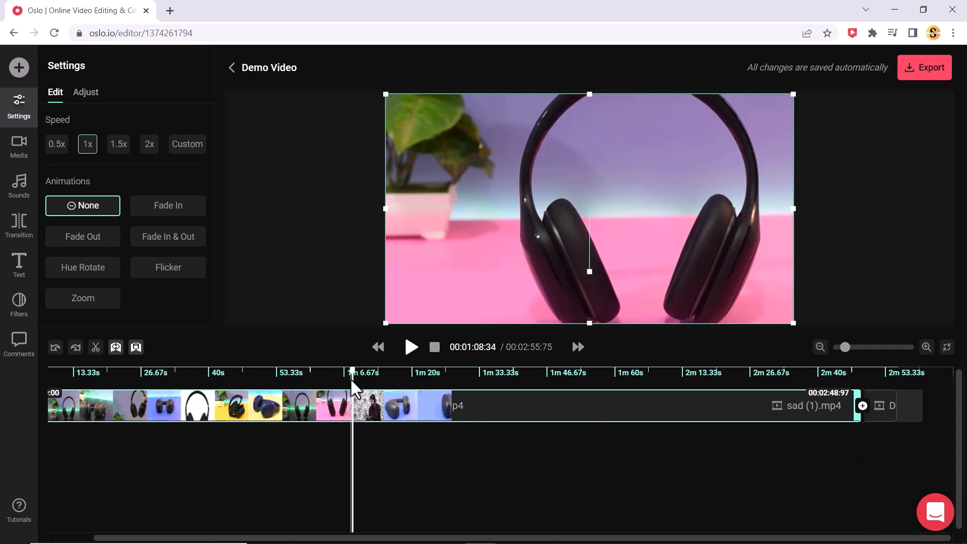
pyautogui.click(356, 383)
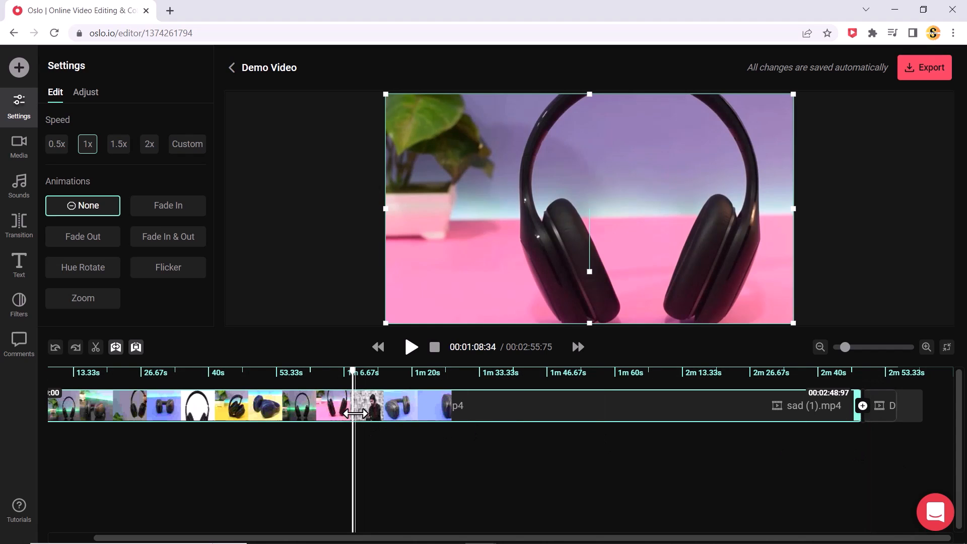
pyautogui.click(95, 348)
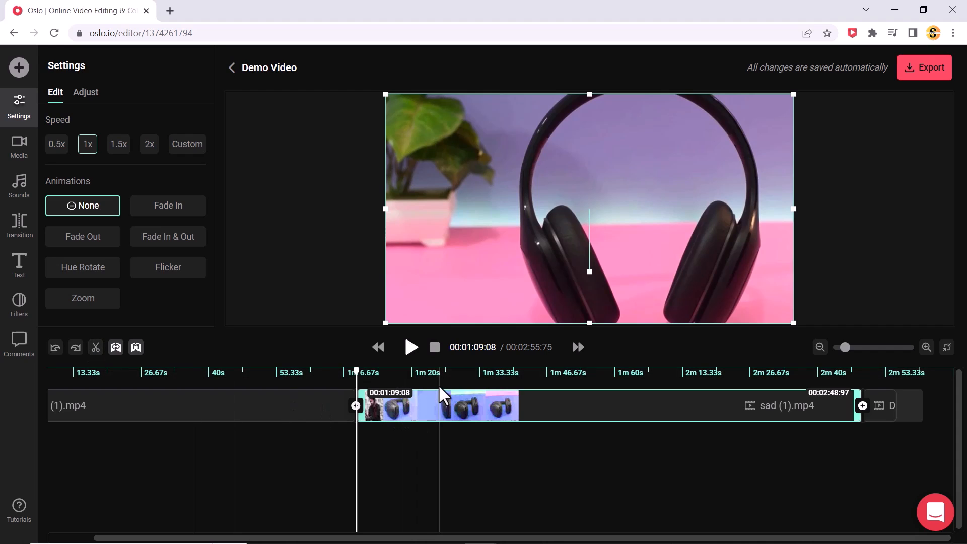
# Split sad (1).mp4 again at 1:25.45 and delete the section between the two cuts
pyautogui.click(439, 407)
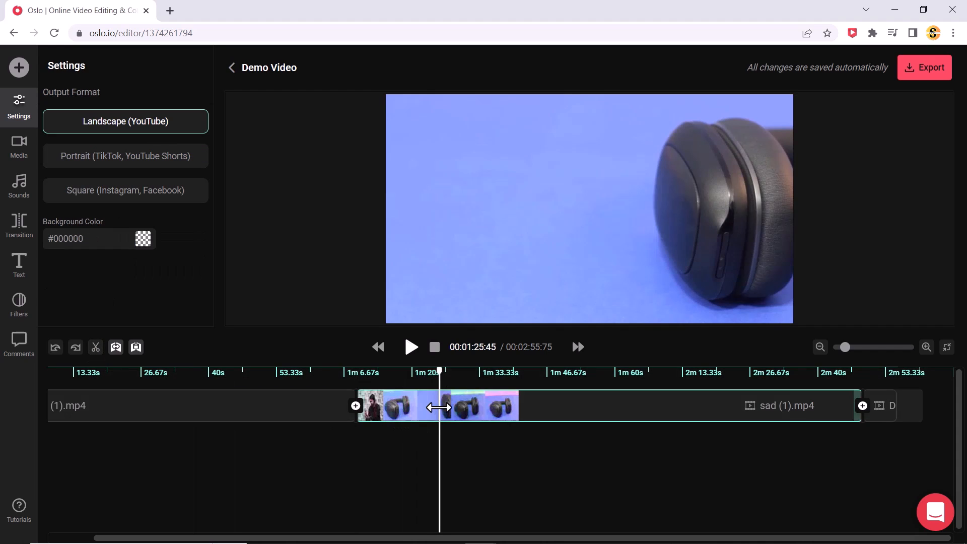
pyautogui.click(96, 347)
pyautogui.click(394, 413)
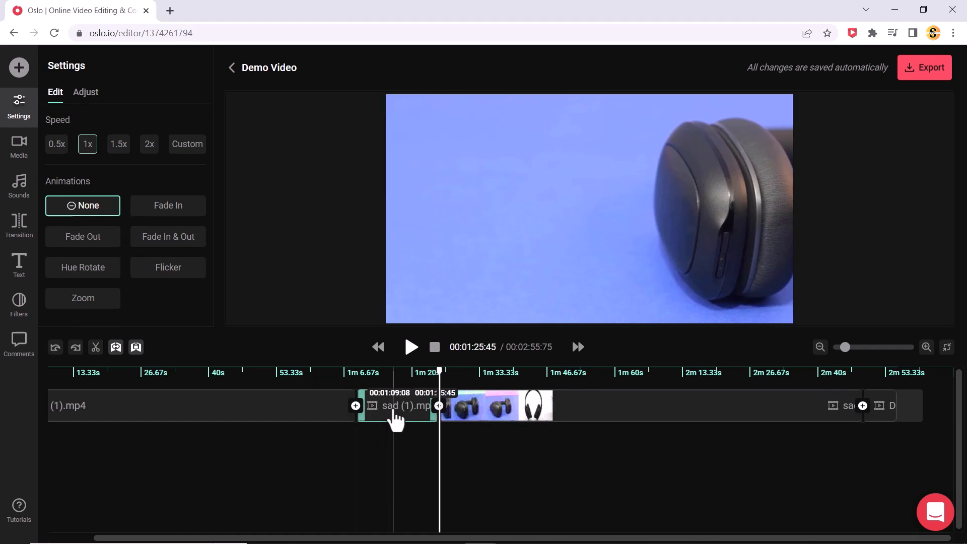
pyautogui.press('Delete')
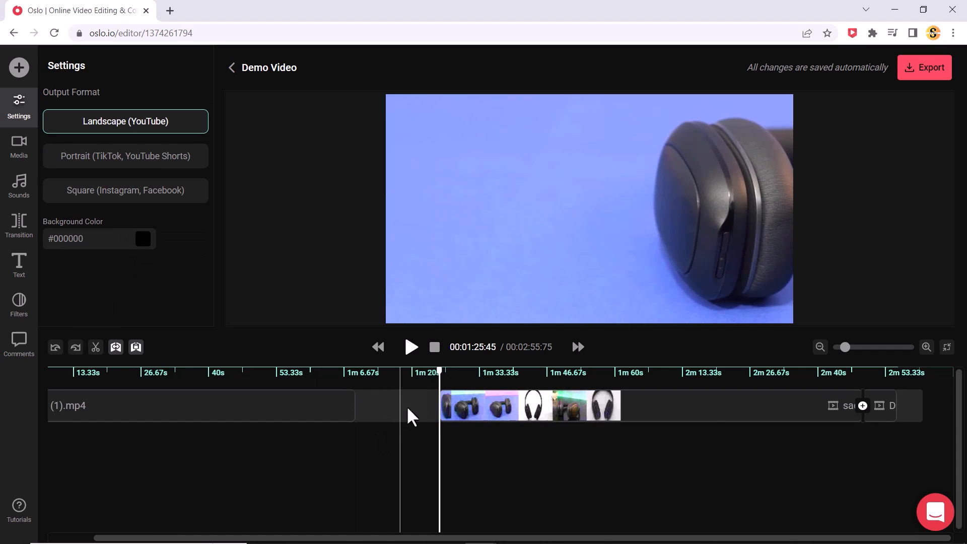
# Close the gaps by moving the second sad (1).mp4 part against the first, with the Dale_Steyn clip directly behind it
pyautogui.click(889, 413)
pyautogui.moveTo(658, 426); pyautogui.dragTo(560, 420)
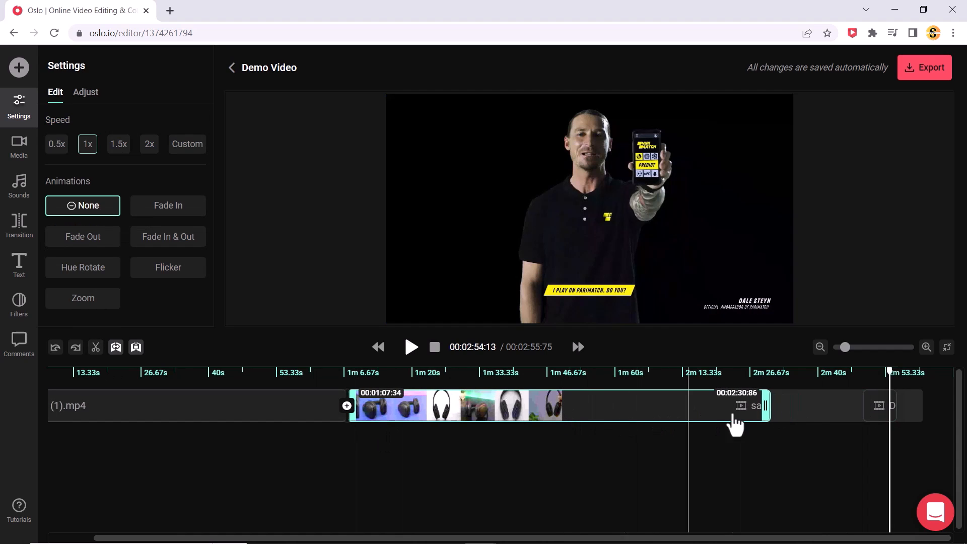
pyautogui.moveTo(880, 426); pyautogui.dragTo(788, 427)
pyautogui.click(505, 422)
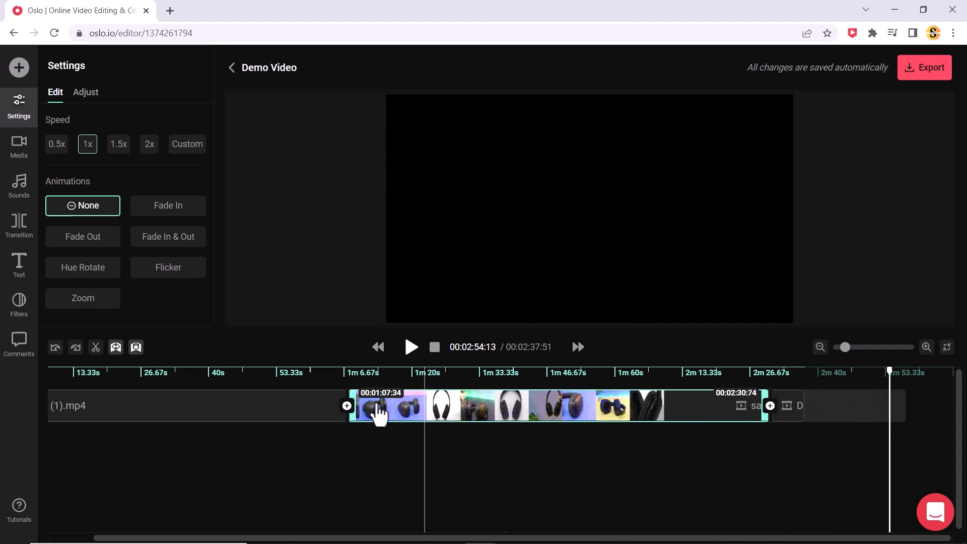
# Add a Window Slice transition between the two sad (1).mp4 parts and play it back from 1:04.49
pyautogui.click(270, 378)
pyautogui.moveTo(270, 395); pyautogui.dragTo(333, 408)
pyautogui.click(323, 420)
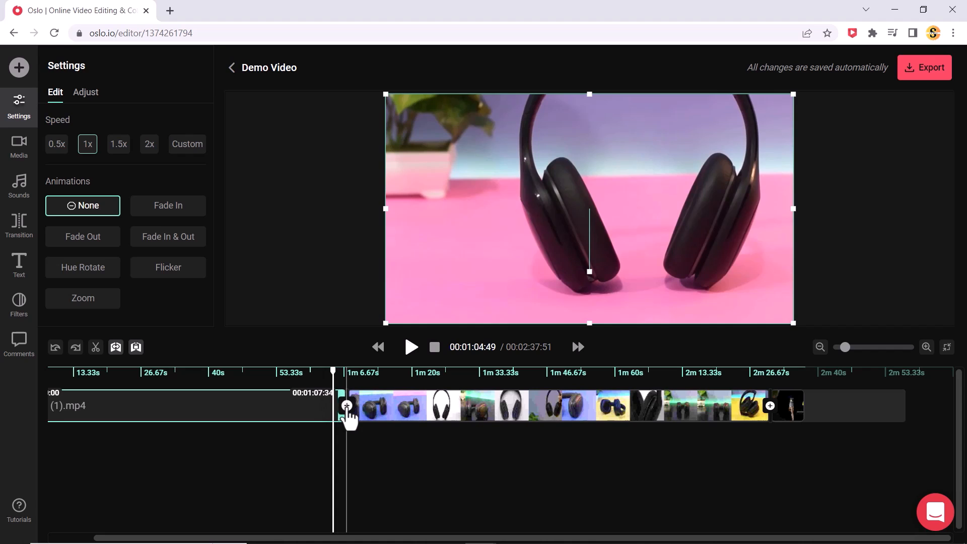
pyautogui.click(347, 406)
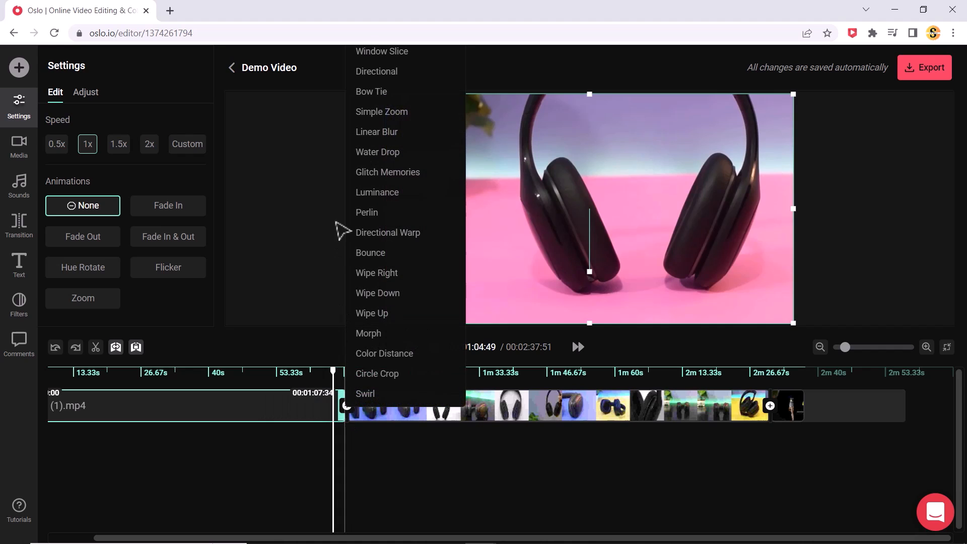
pyautogui.click(391, 55)
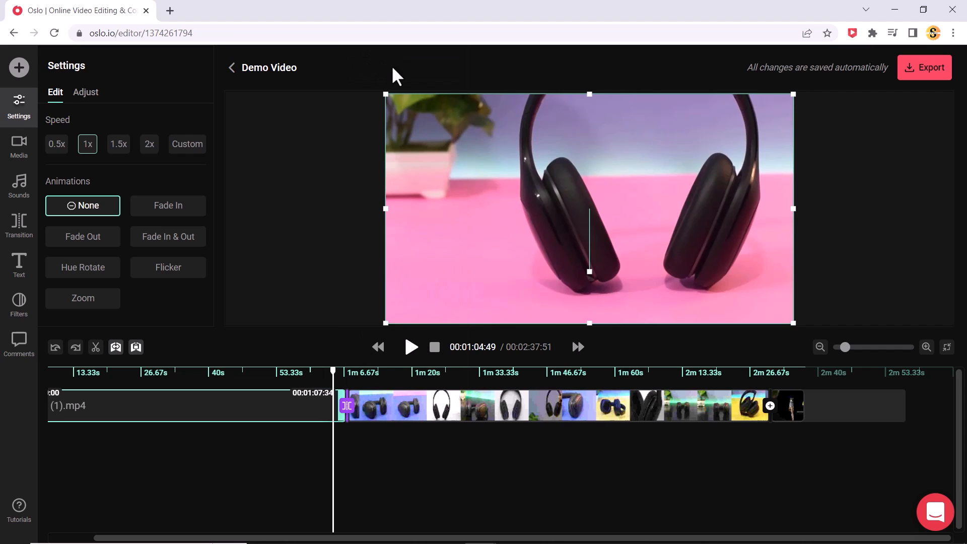
pyautogui.click(412, 347)
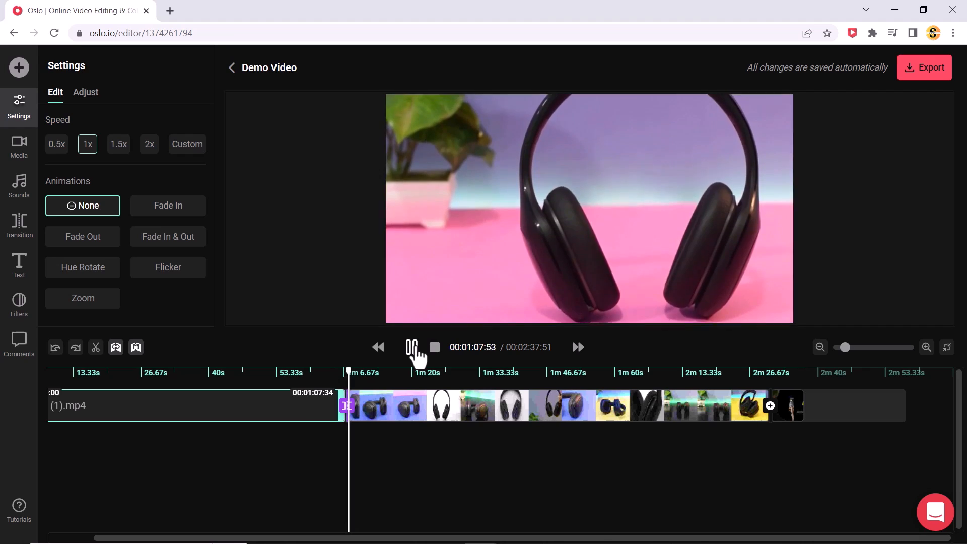
pyautogui.click(412, 347)
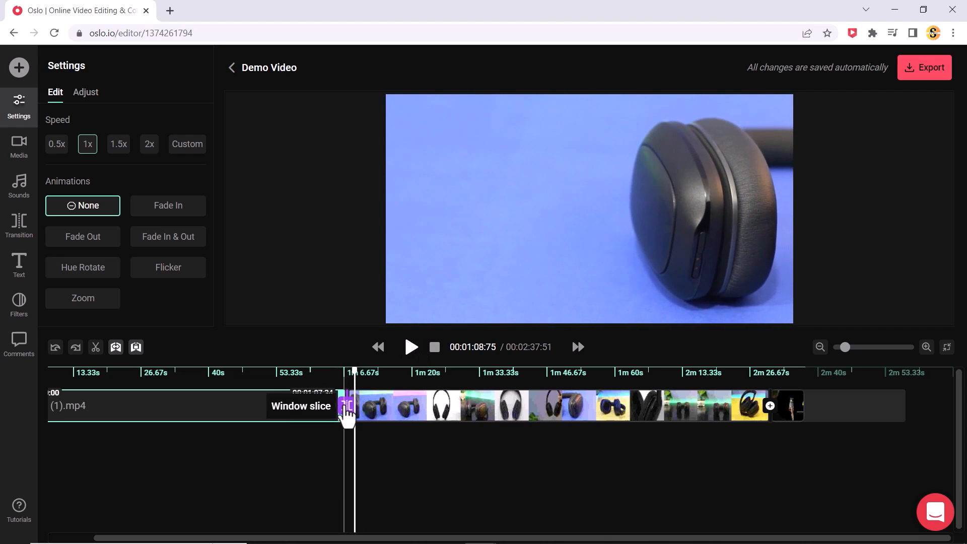
# Change the transition between the two sad (1).mp4 parts to Circle Crop and play it back from about 1:04
pyautogui.click(345, 405)
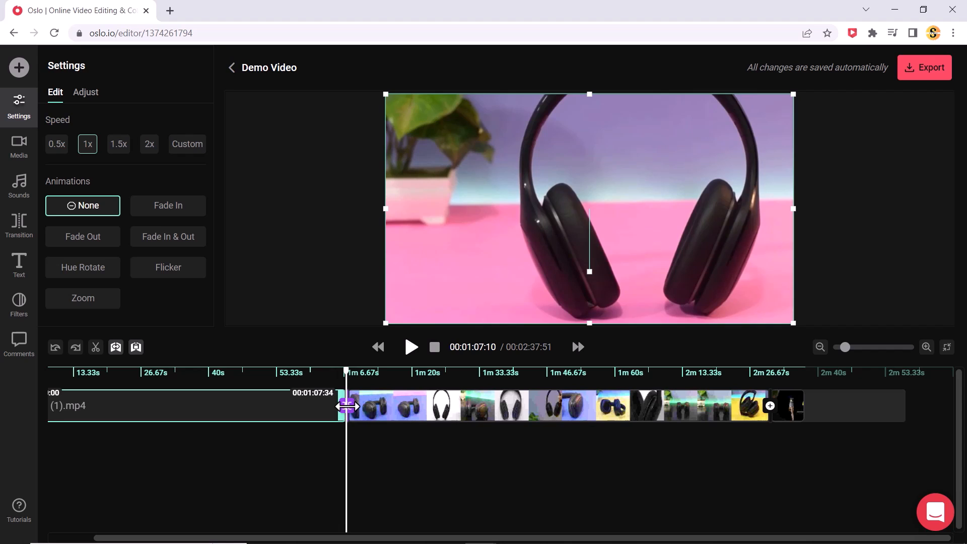
pyautogui.moveTo(345, 371); pyautogui.dragTo(333, 371)
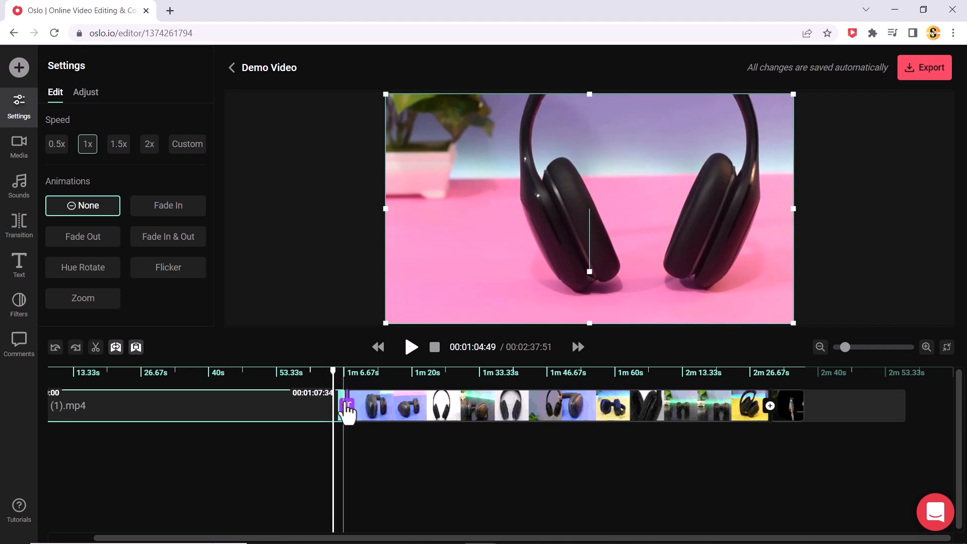
pyautogui.rightClick(346, 406)
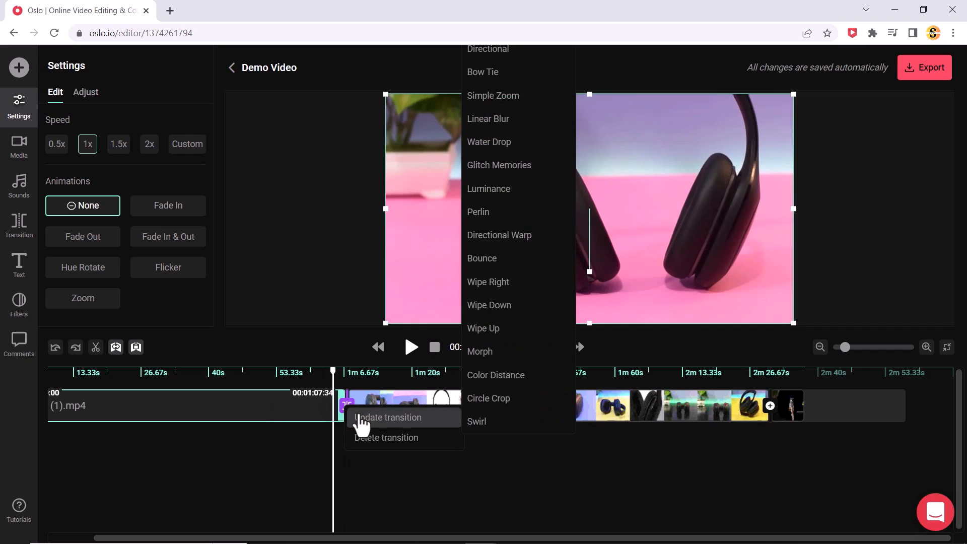
pyautogui.moveTo(461, 419)
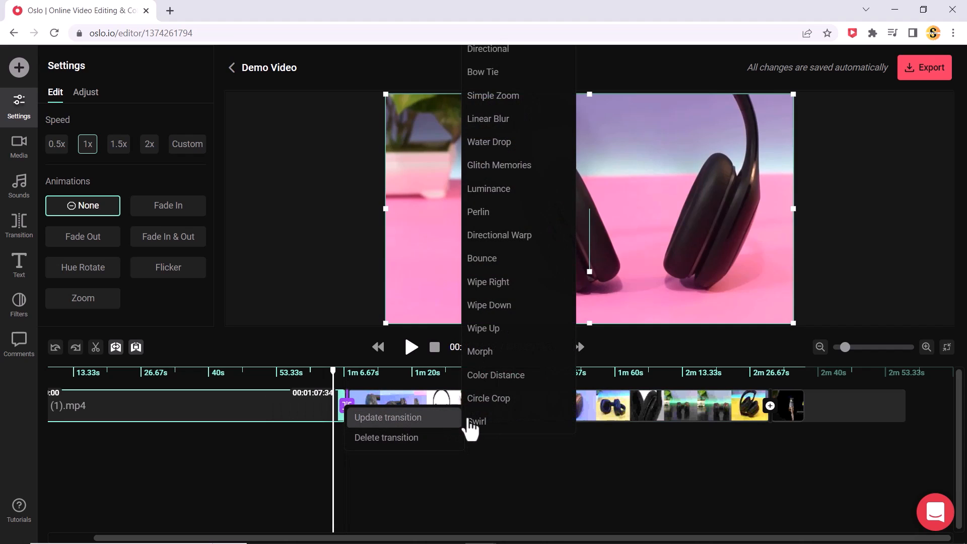
pyautogui.click(500, 406)
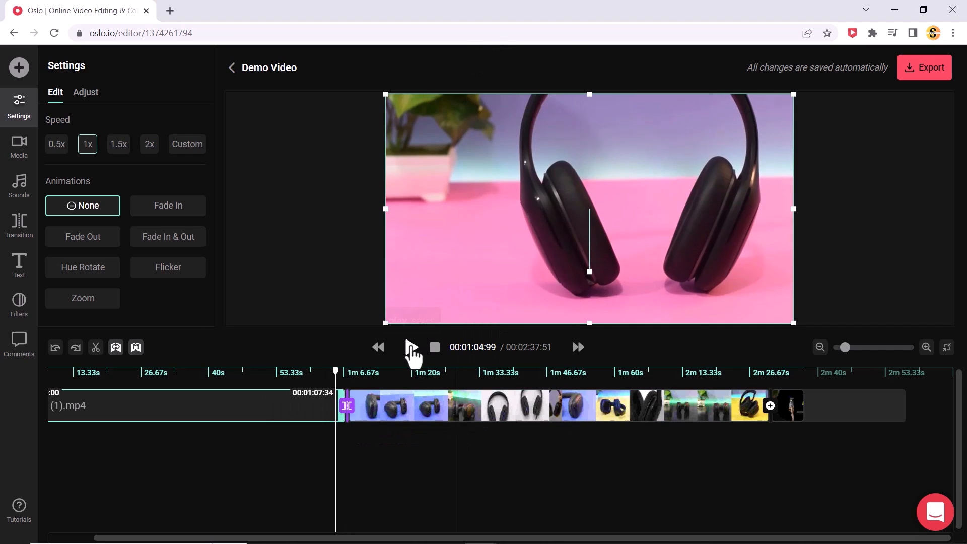
pyautogui.click(411, 346)
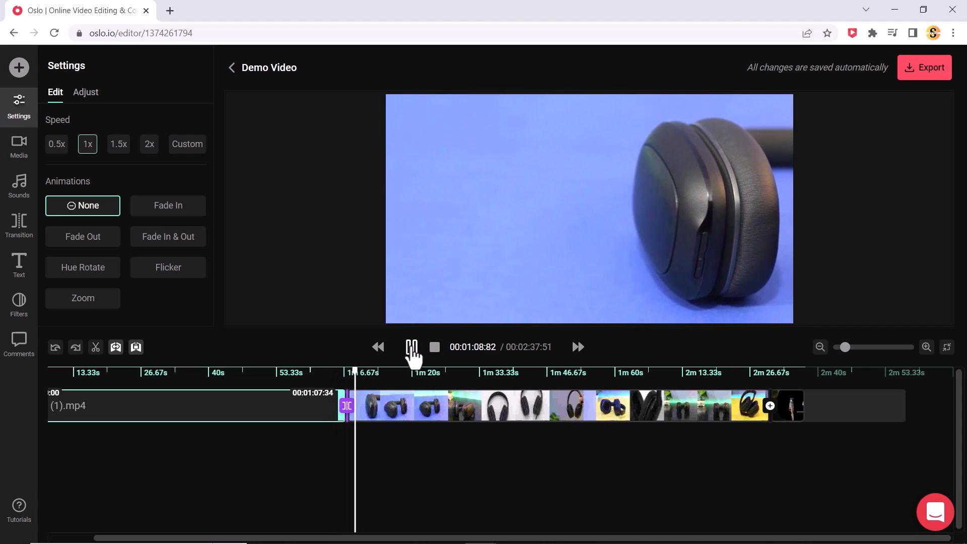
pyautogui.click(411, 347)
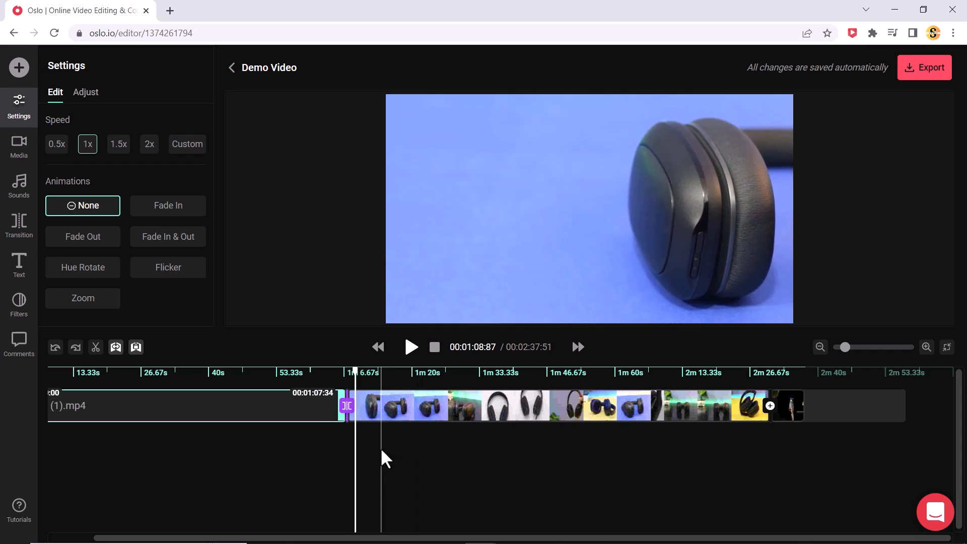
# Detach the audio from the Dale_Steyn clip onto its own track
pyautogui.rightClick(276, 417)
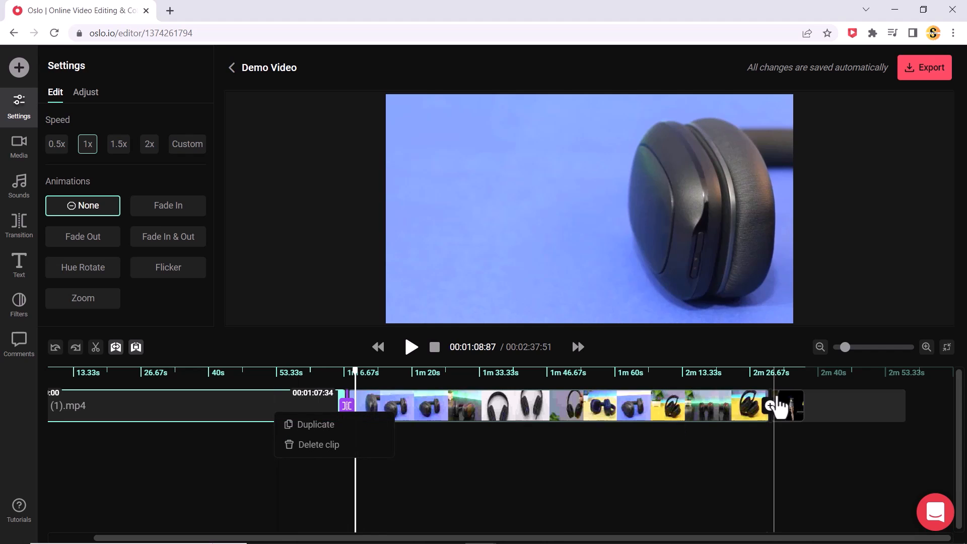
pyautogui.click(787, 412)
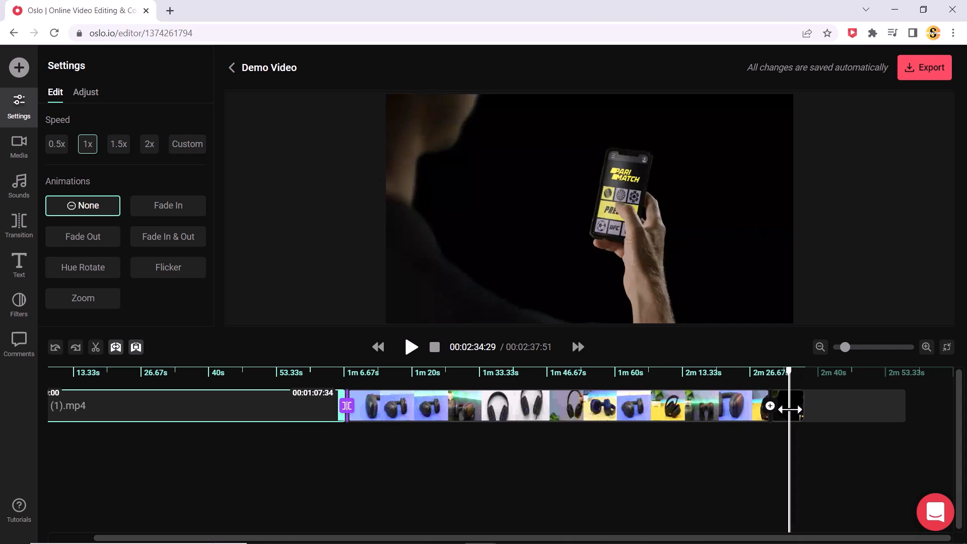
pyautogui.rightClick(801, 414)
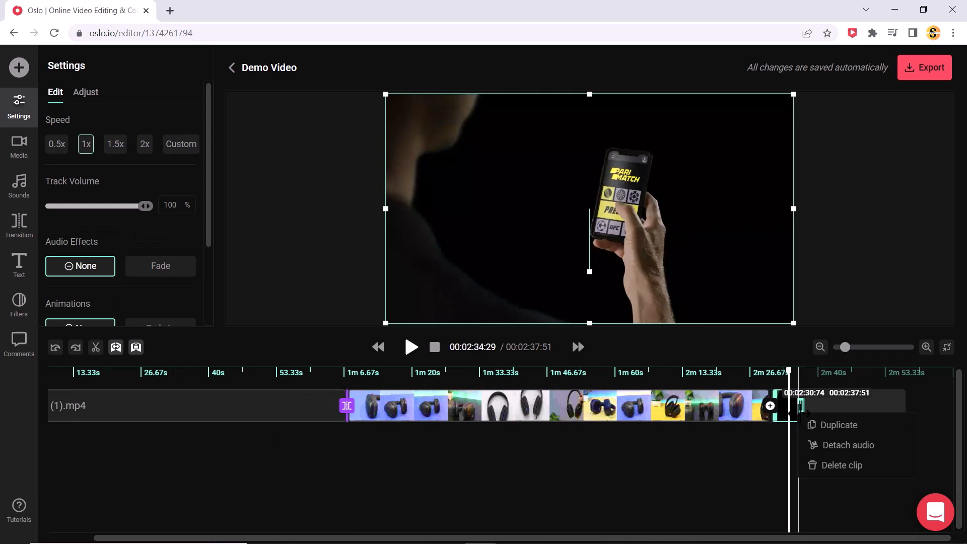
pyautogui.click(826, 446)
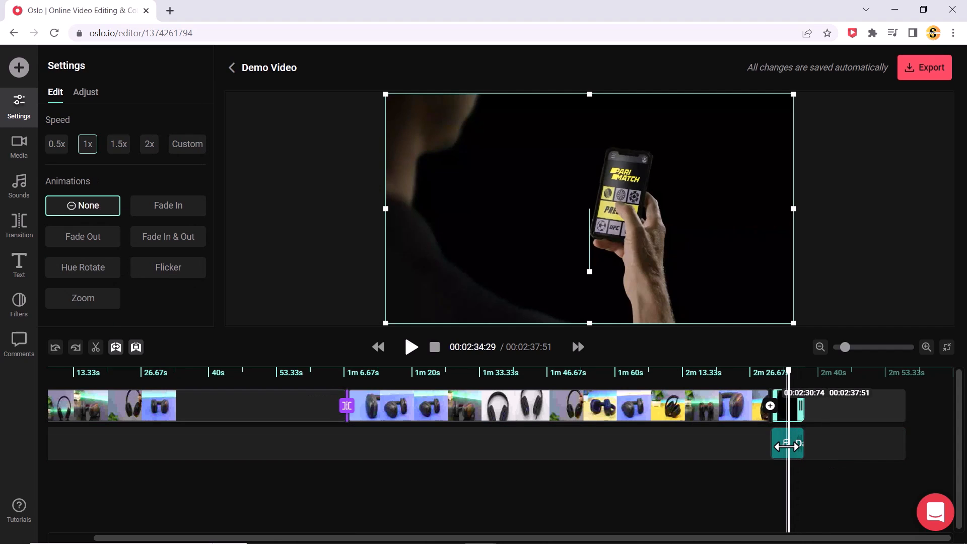
pyautogui.moveTo(787, 446); pyautogui.dragTo(782, 443)
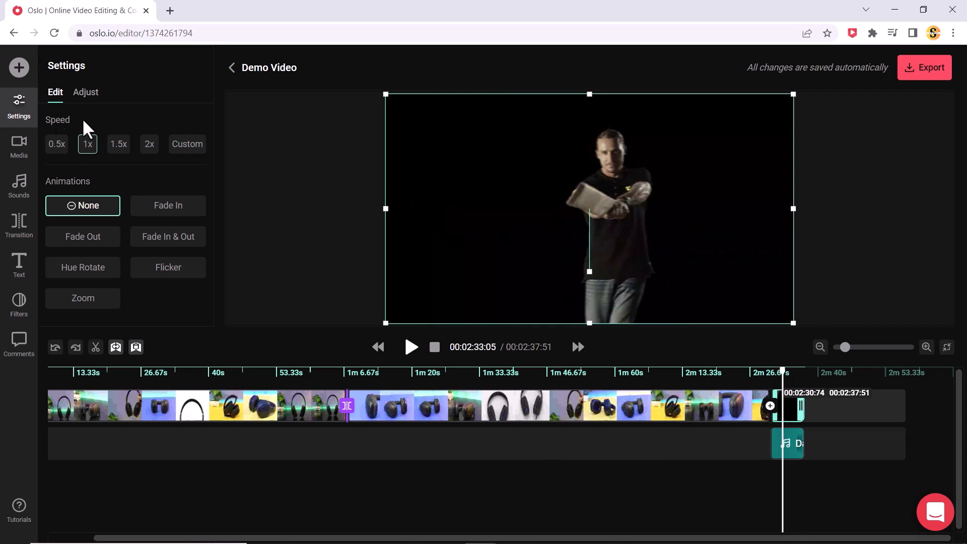
# Lower the track volume of the detached Dale_Steyn audio to 5%
pyautogui.click(24, 107)
pyautogui.click(799, 453)
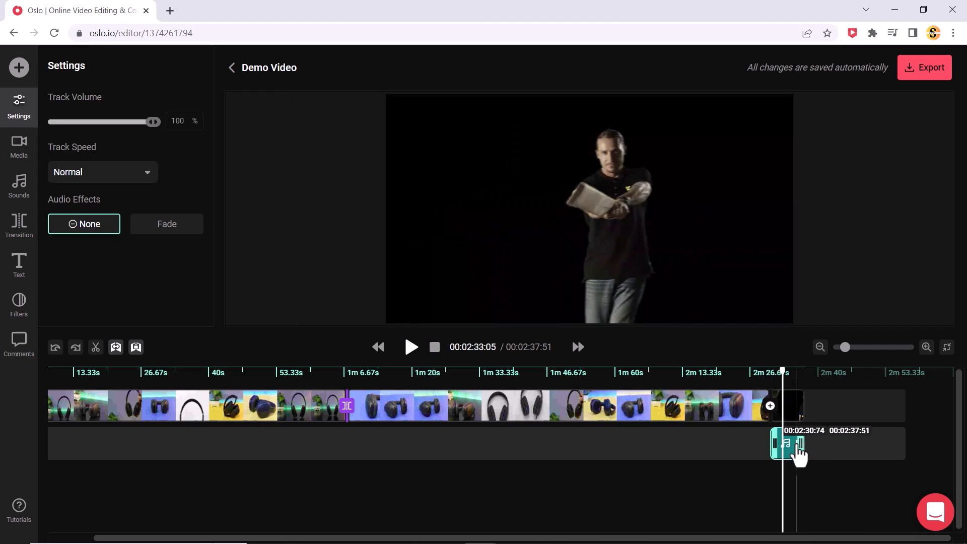
pyautogui.moveTo(149, 121); pyautogui.dragTo(65, 125)
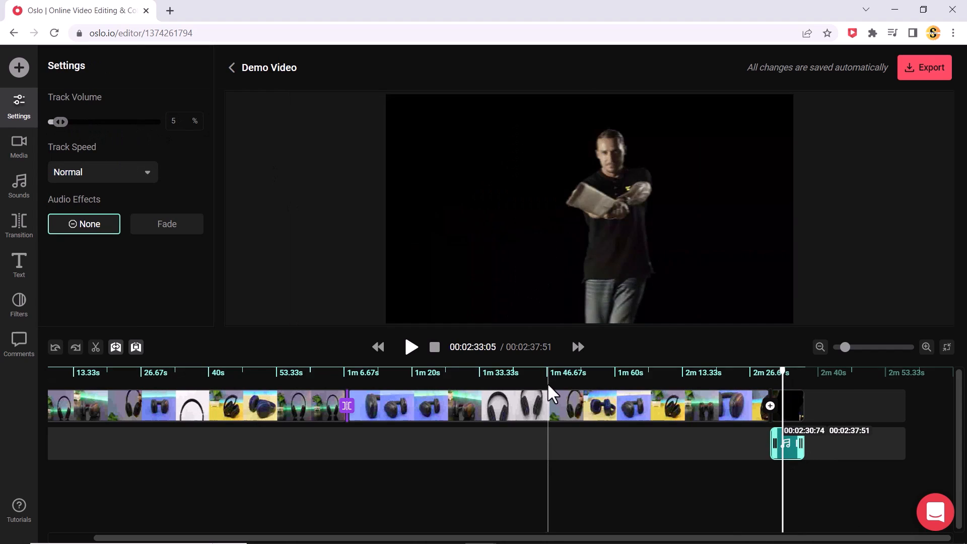
# Delete the detached Dale_Steyn audio from its track
pyautogui.click(790, 446)
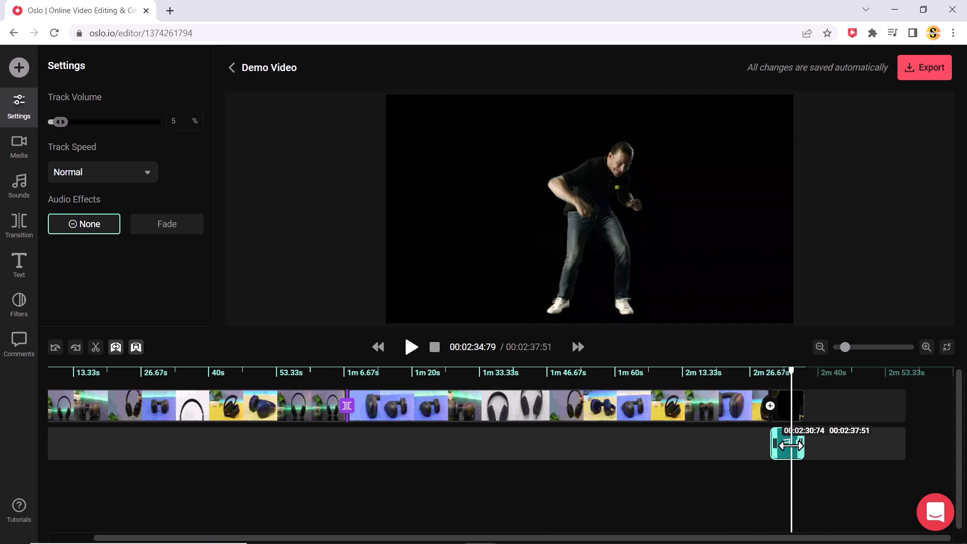
pyautogui.press('Delete')
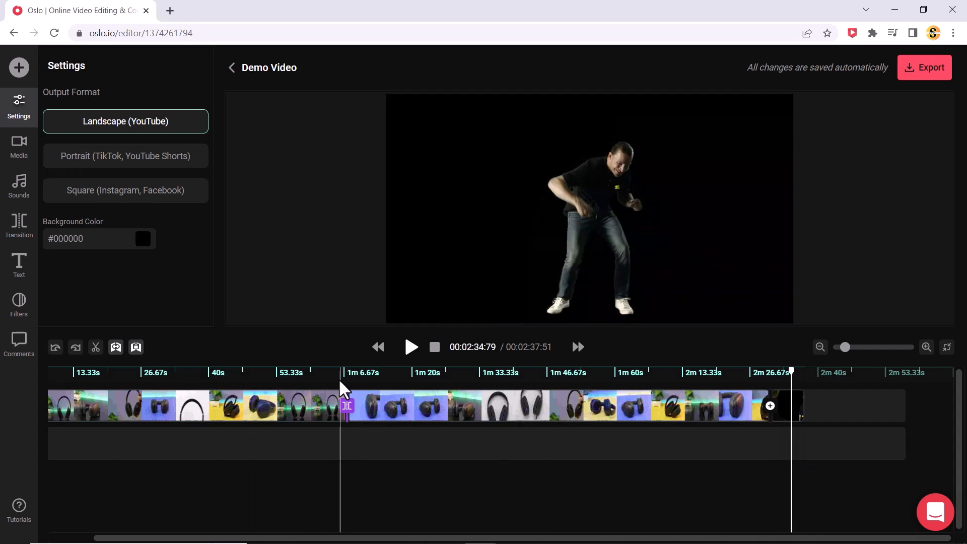
# Add a text element in the Exo font to the timeline at 1:09.87
pyautogui.click(360, 379)
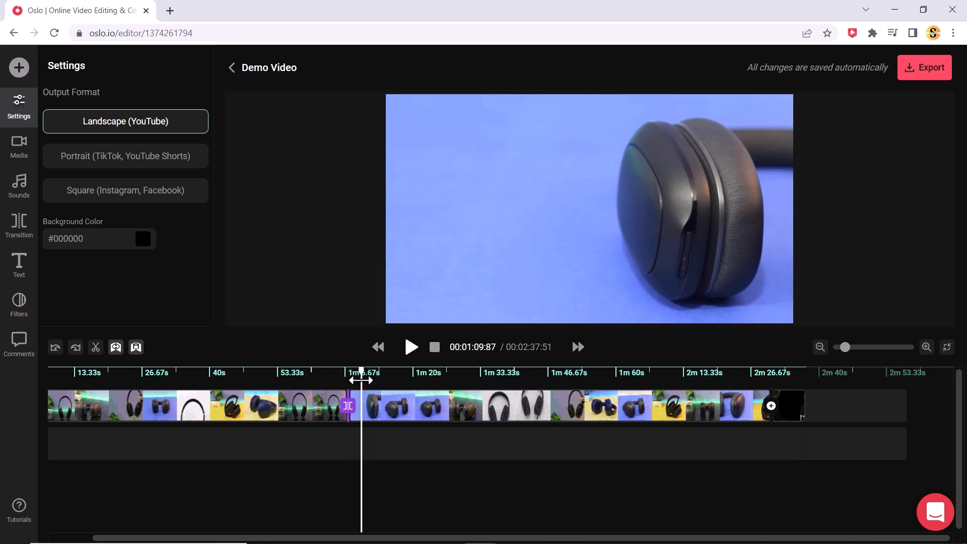
pyautogui.click(15, 269)
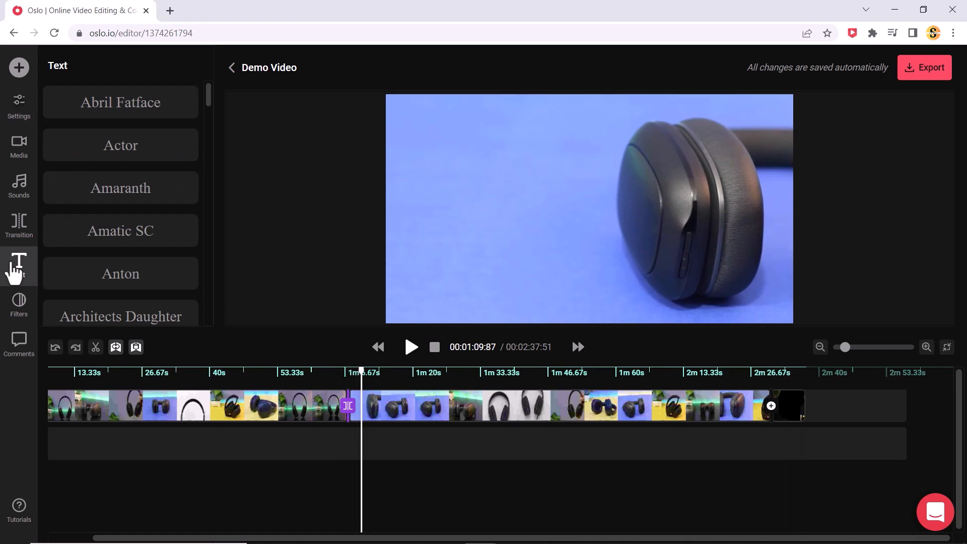
pyautogui.scroll(-6, 140, 190)
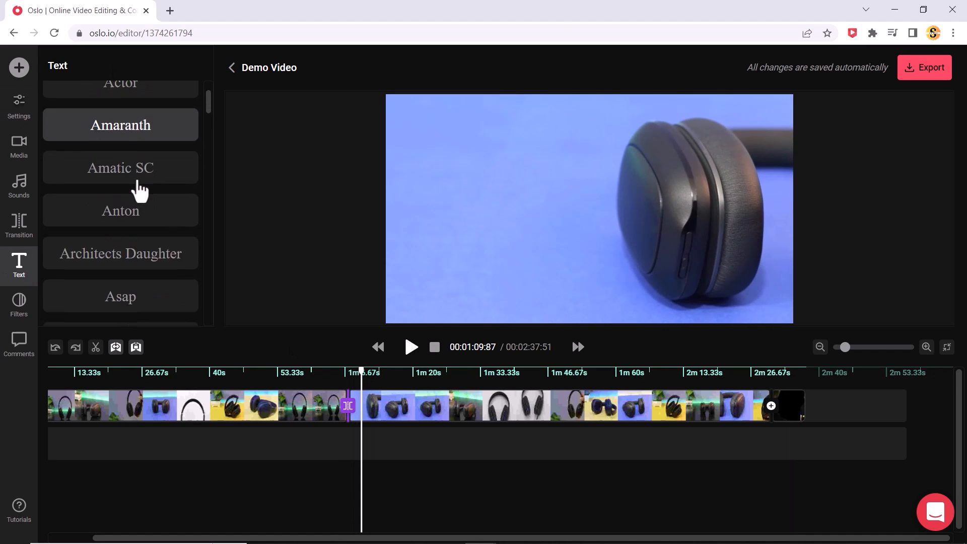
pyautogui.scroll(-3, 145, 236)
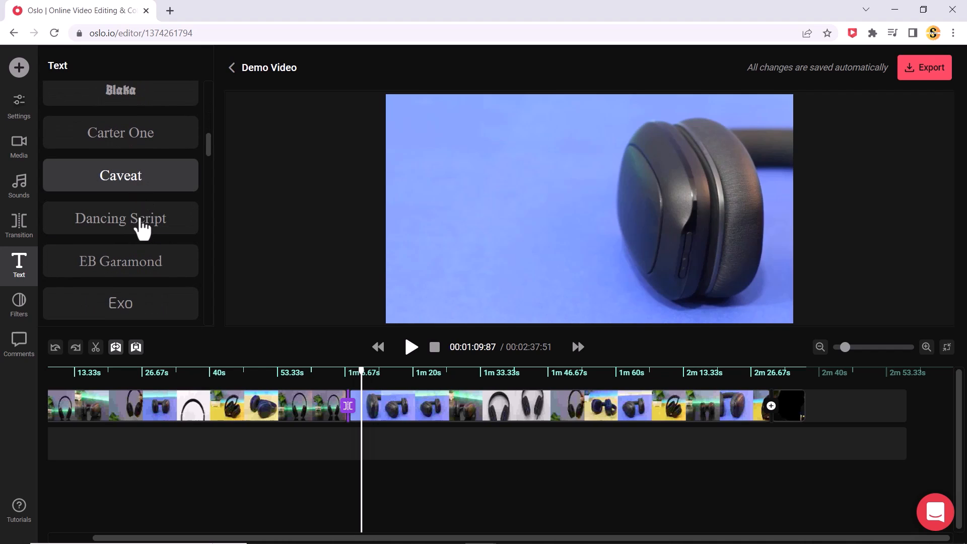
pyautogui.scroll(-1, 133, 267)
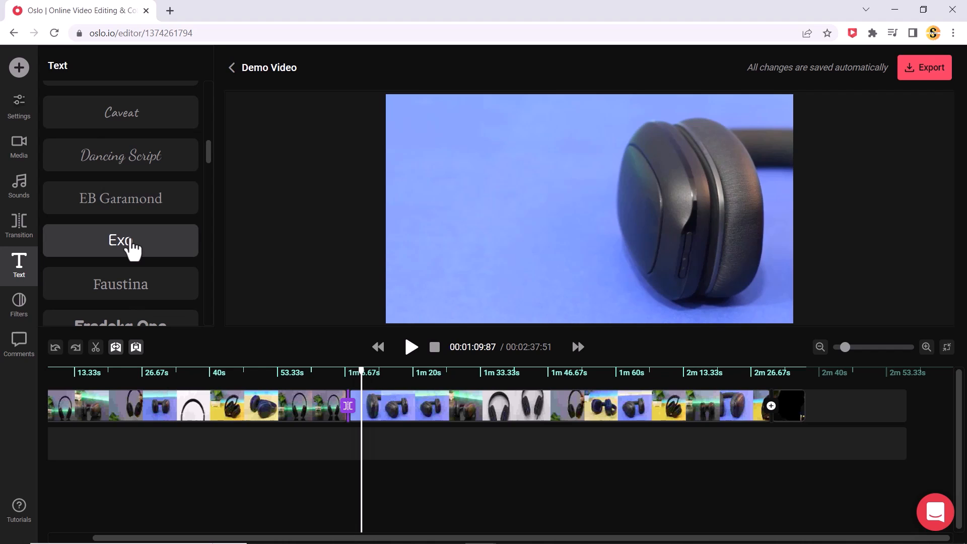
pyautogui.click(132, 244)
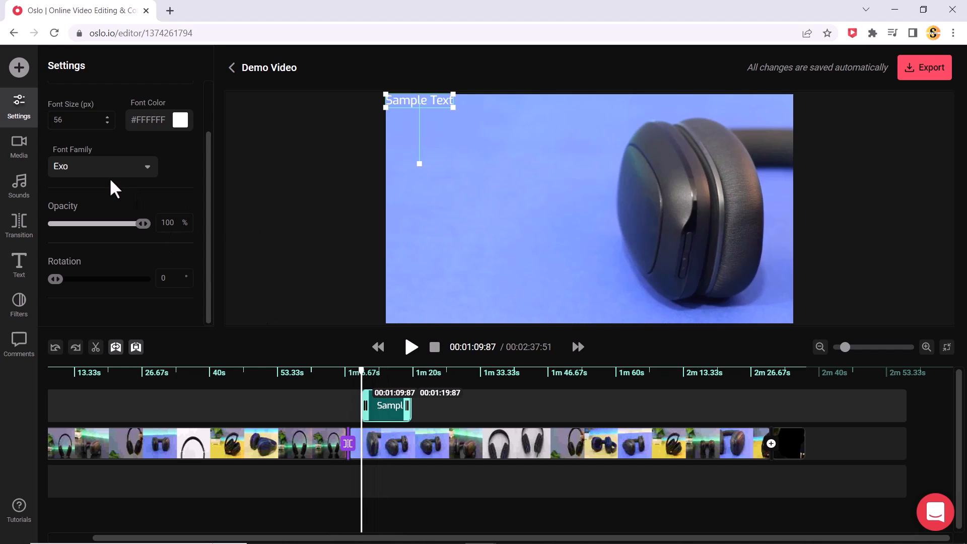
# Replace the sample text of the new text element with "Best Headphone", keeping the Exo font
pyautogui.click(79, 167)
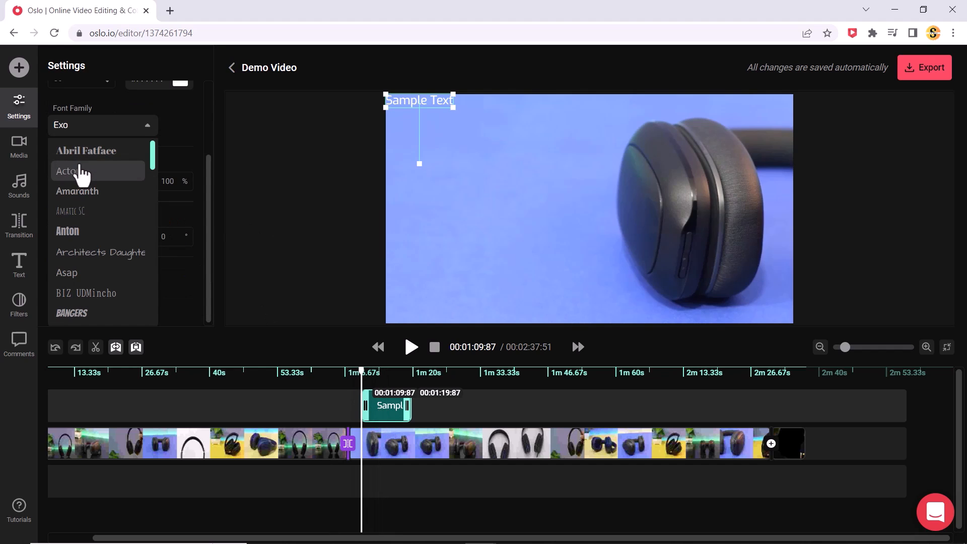
pyautogui.click(181, 140)
pyautogui.hotkey('ctrl', 'a')
pyautogui.press('BackSpace')
pyautogui.write('Best Headphone')
# Enlarge the Best Headphone text to about 101 px and place it in the lower-left area of the video frame
pyautogui.moveTo(505, 143); pyautogui.dragTo(546, 172)
pyautogui.moveTo(469, 104); pyautogui.dragTo(485, 288)
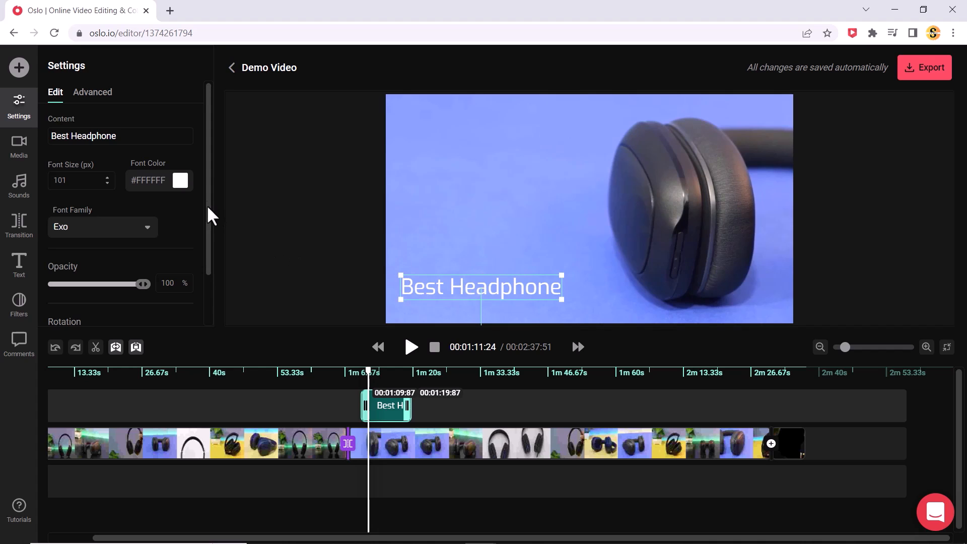
# Change the font color of the Best Headphone text to the near-black red #1C0202
pyautogui.click(181, 181)
pyautogui.click(208, 249)
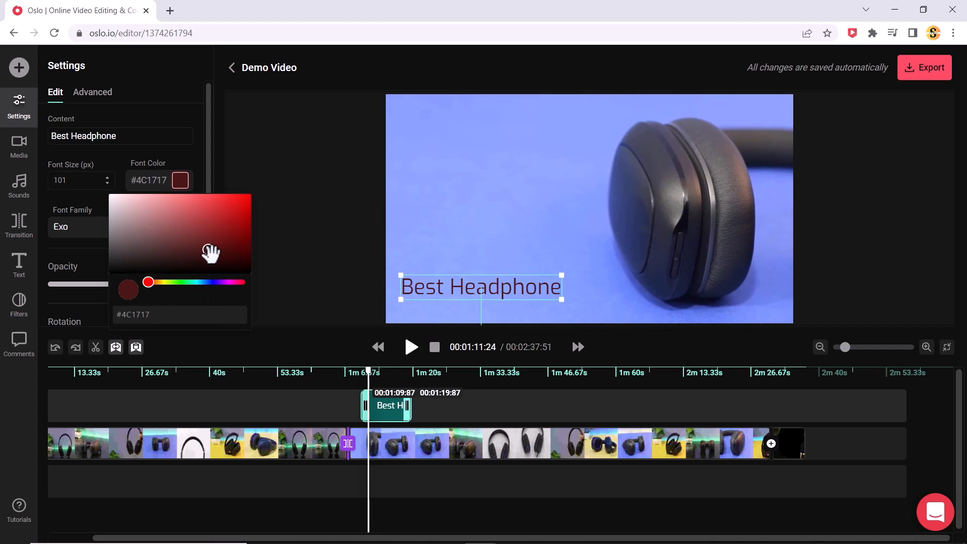
pyautogui.click(234, 259)
pyautogui.click(288, 169)
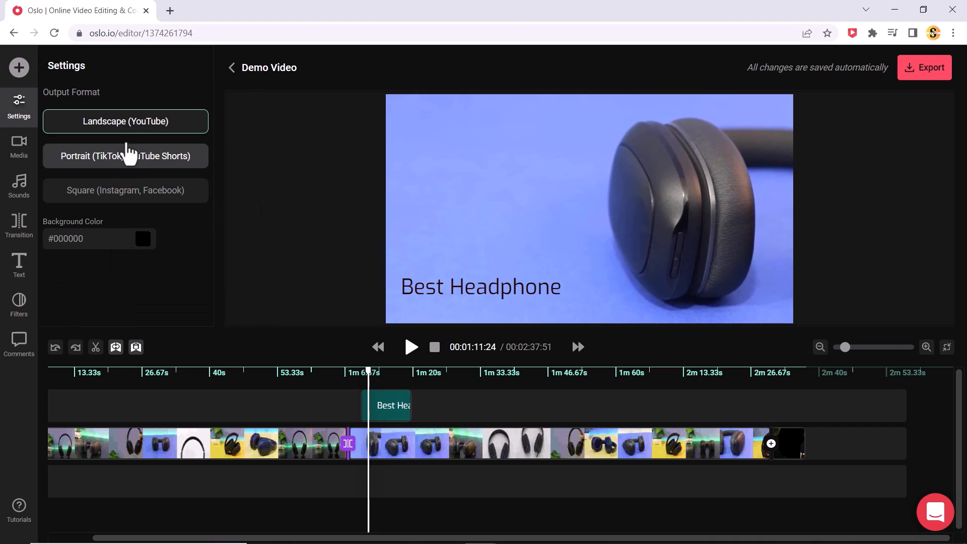
# Try out the opacity setting of the Best Headphone text, ending at 100%
pyautogui.click(387, 419)
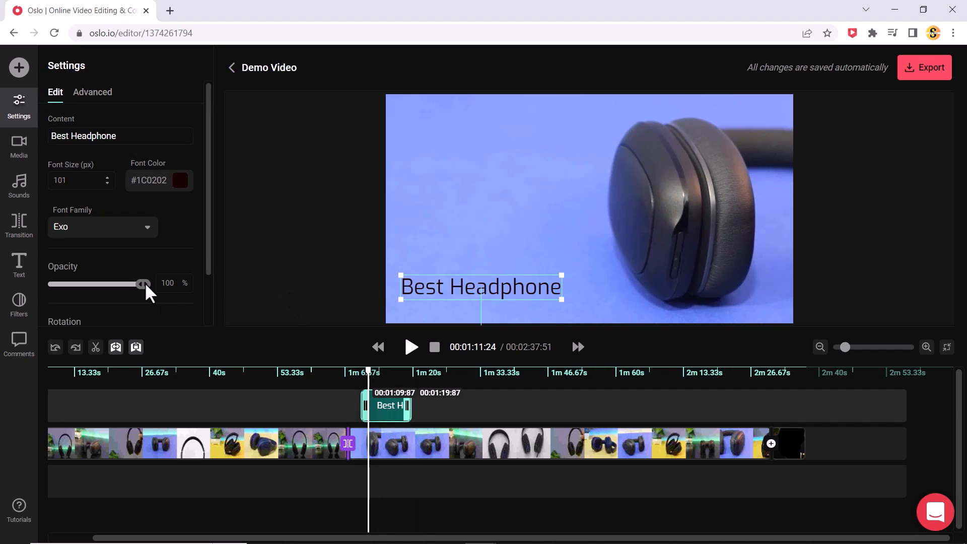
pyautogui.moveTo(142, 285); pyautogui.dragTo(162, 290)
pyautogui.scroll(-2, 153, 232)
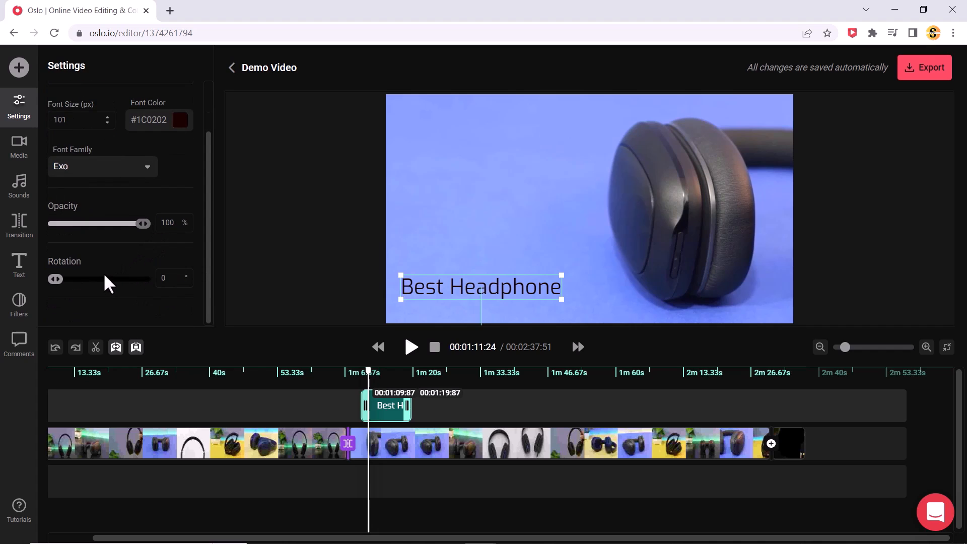
# Shorten the Best Headphone text clip to span about 1:09.25 to 1:17.44 and play the video from about 1:09.33
pyautogui.moveTo(406, 410); pyautogui.dragTo(382, 418)
pyautogui.click(358, 376)
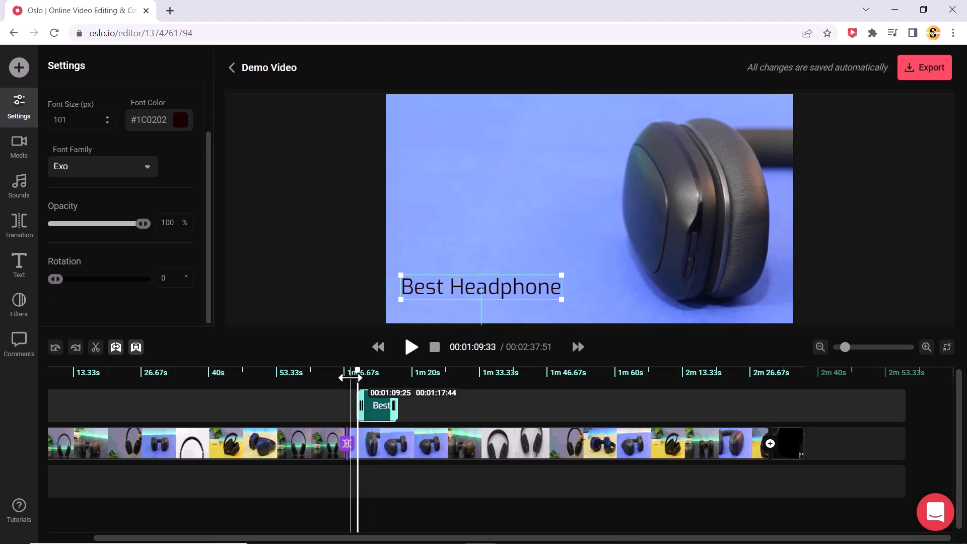
pyautogui.click(411, 346)
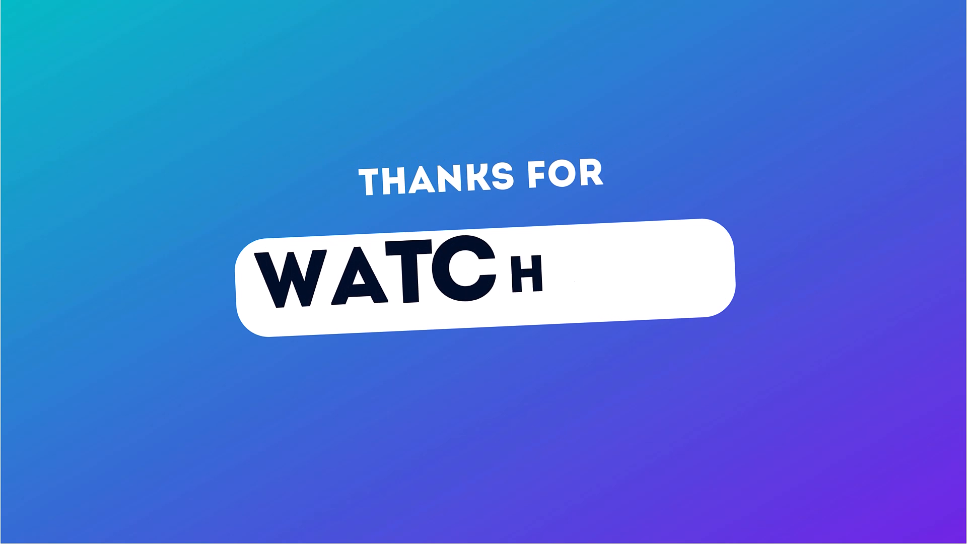